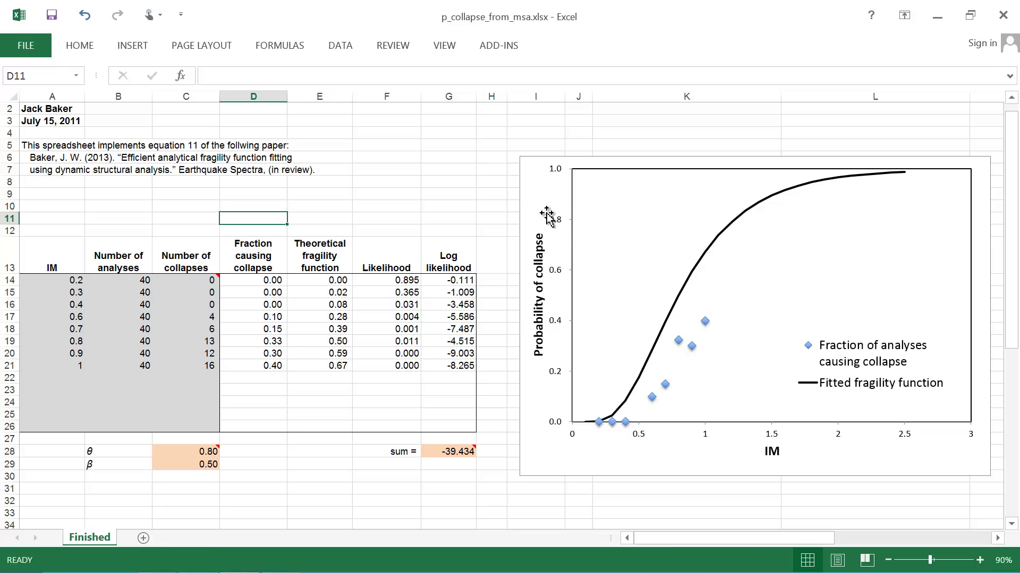
Step: Move the collapse probability chart slightly up and closer to the data table
drag(539, 211, 523, 199)
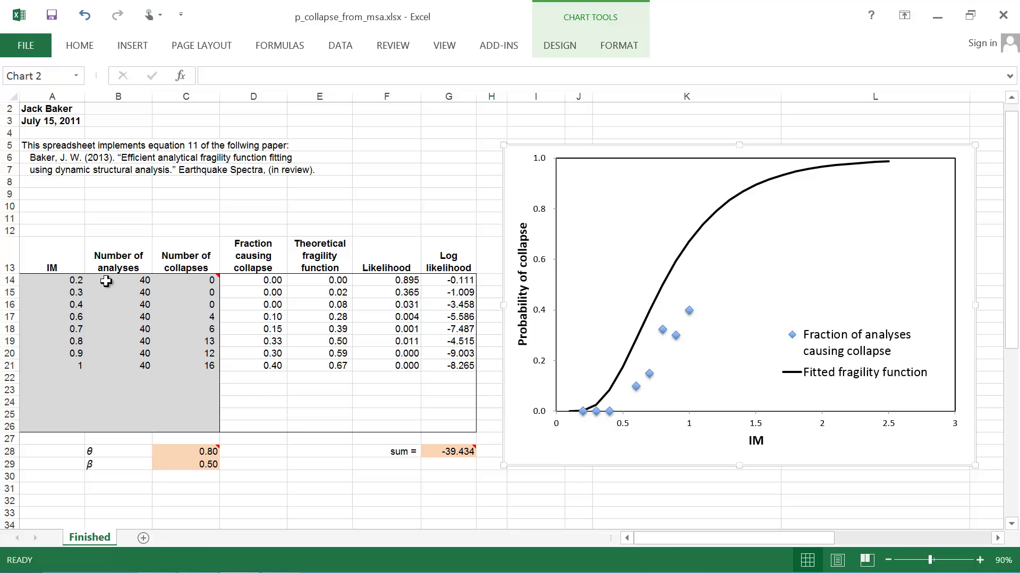
Step: Review the shaded input range A14:C26, then the IM and Number of analyses columns
drag(74, 283, 186, 428)
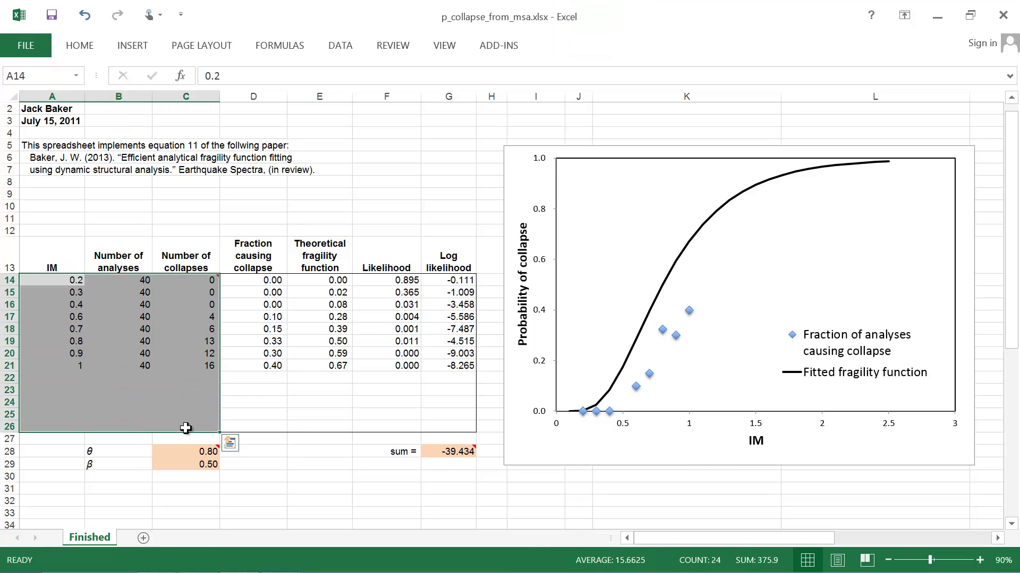
click(65, 266)
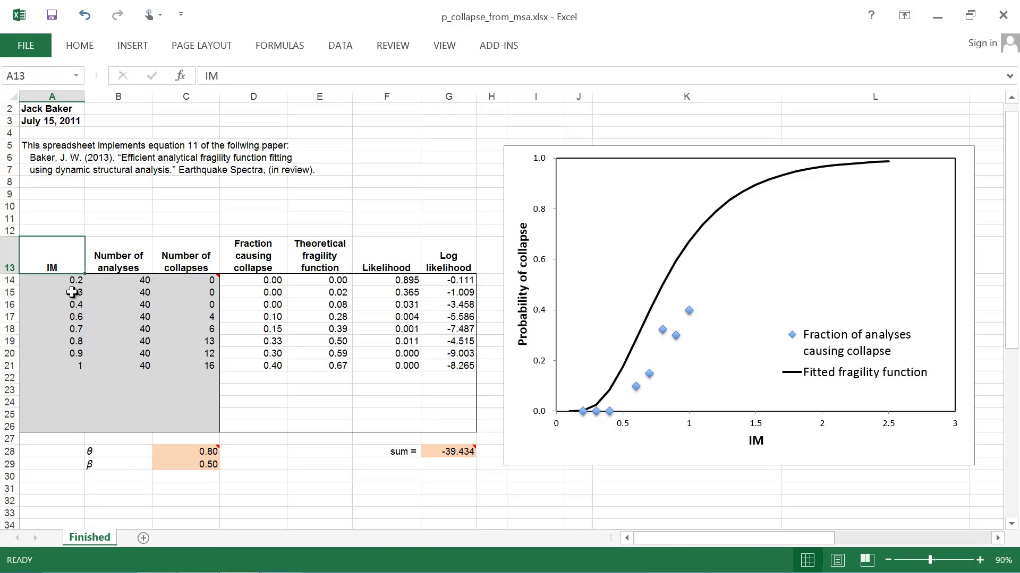
click(105, 268)
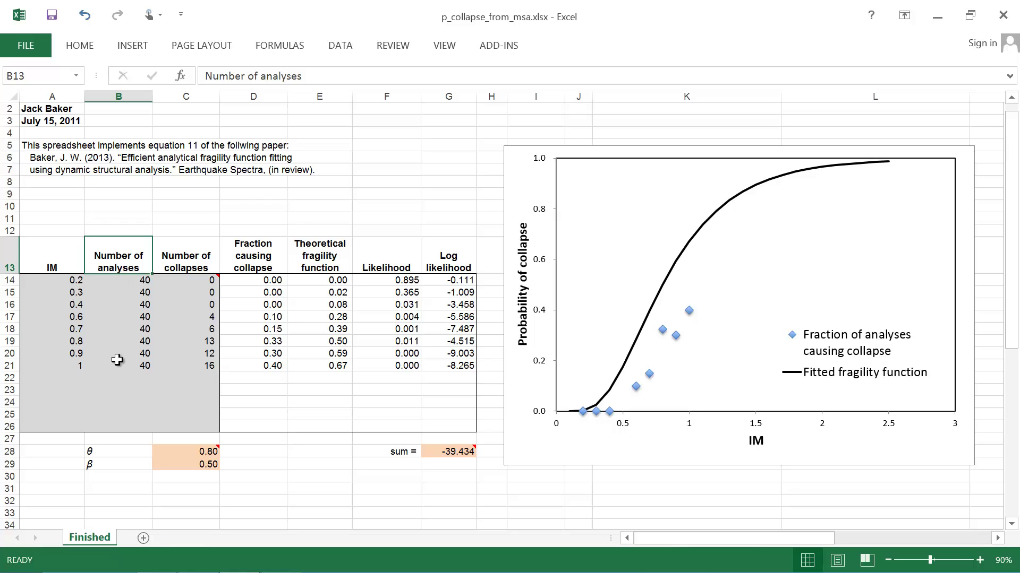
click(127, 280)
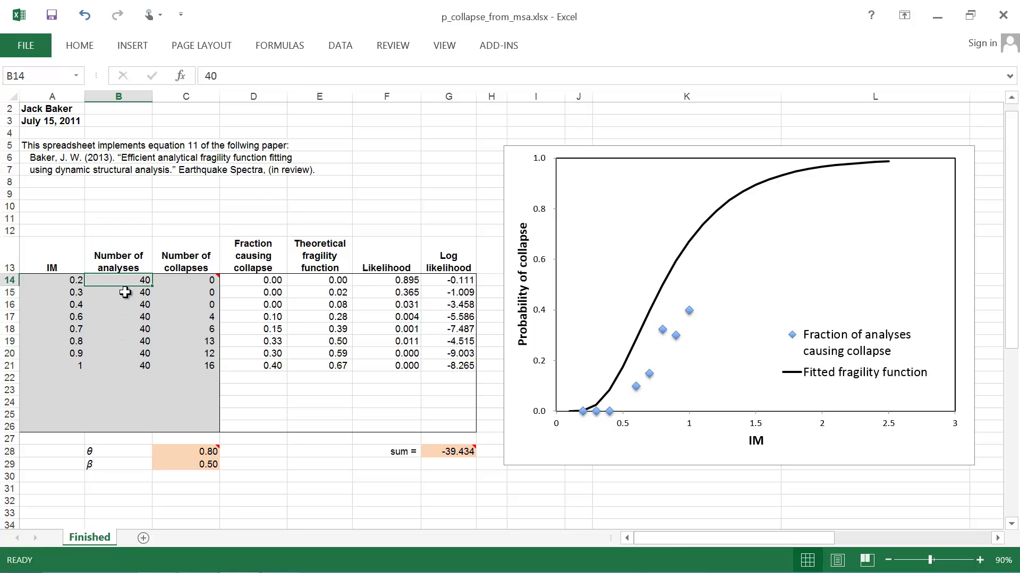
click(125, 292)
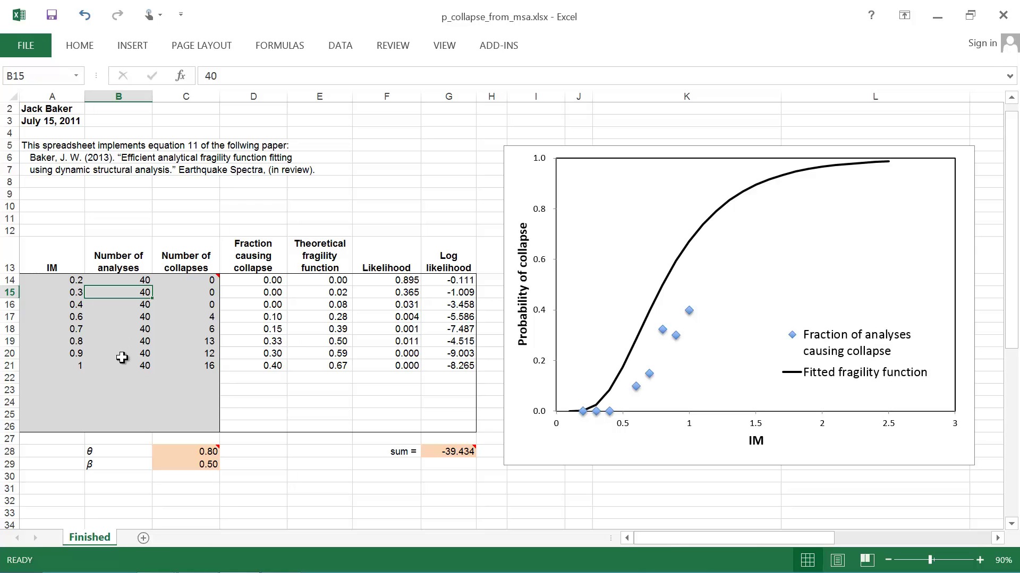
Step: Review the Number of collapses column from its heading down to the first empty row
click(175, 271)
mouse_move(176, 278)
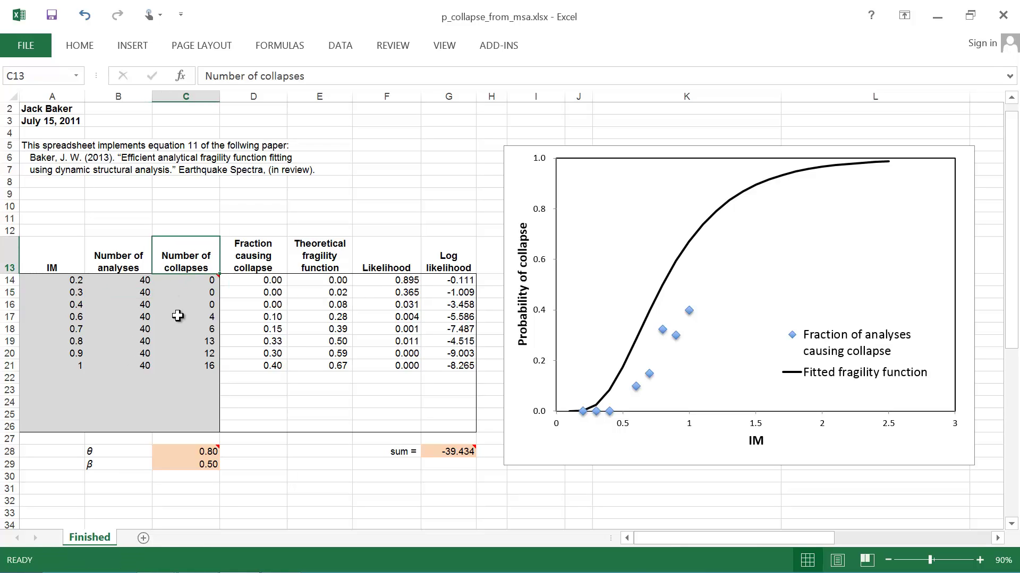
click(185, 301)
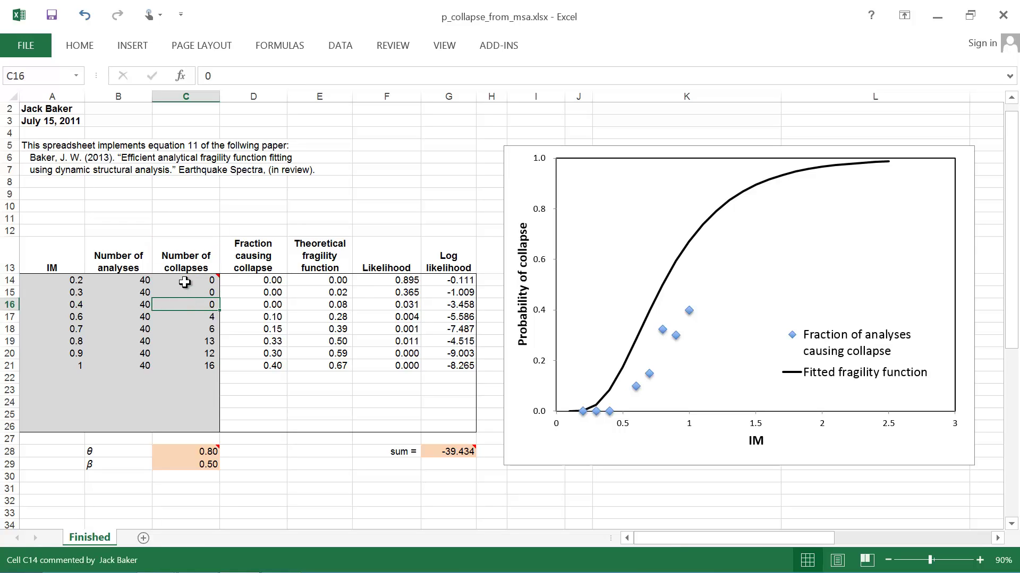
click(181, 316)
click(181, 329)
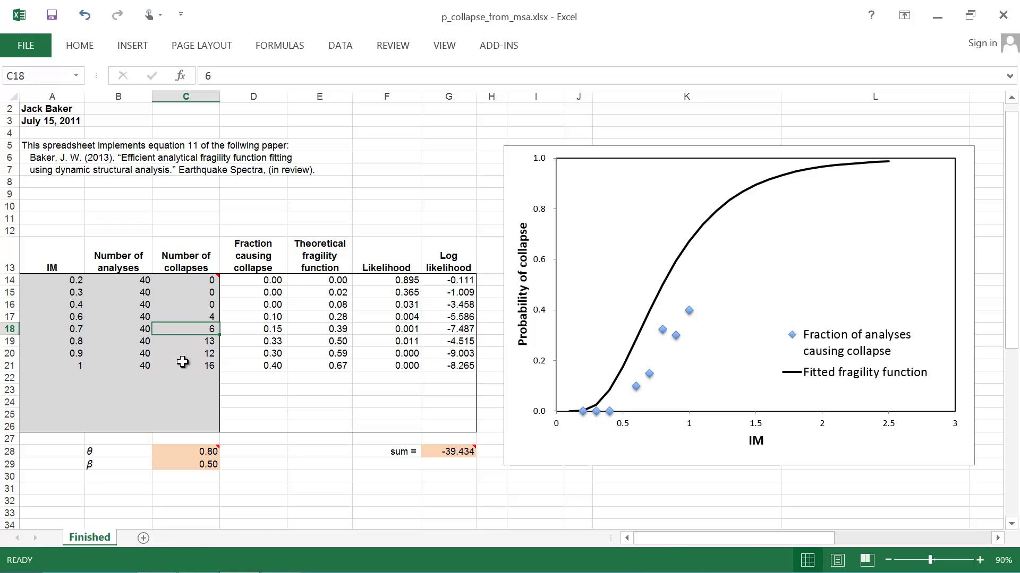
click(181, 366)
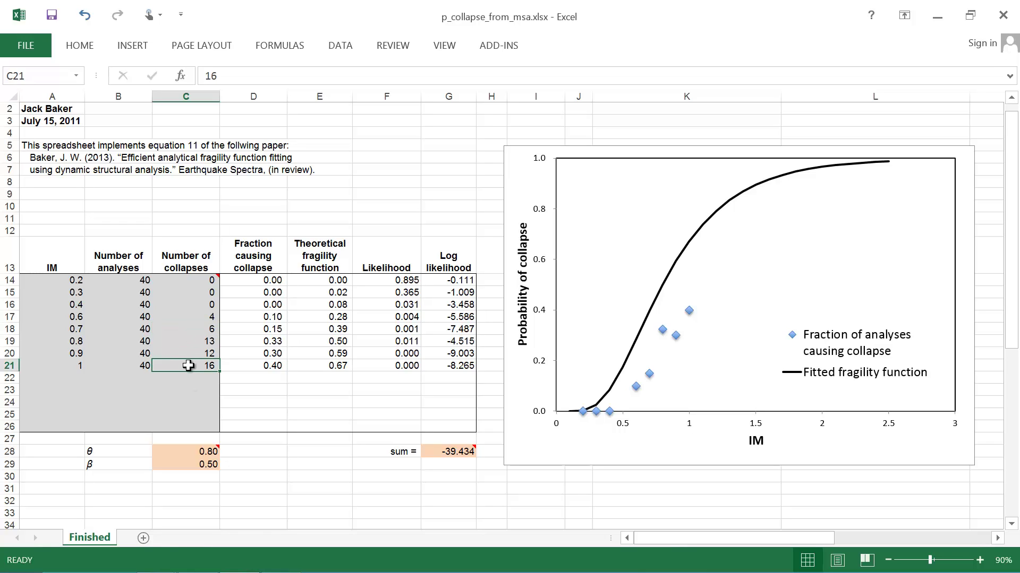
click(182, 378)
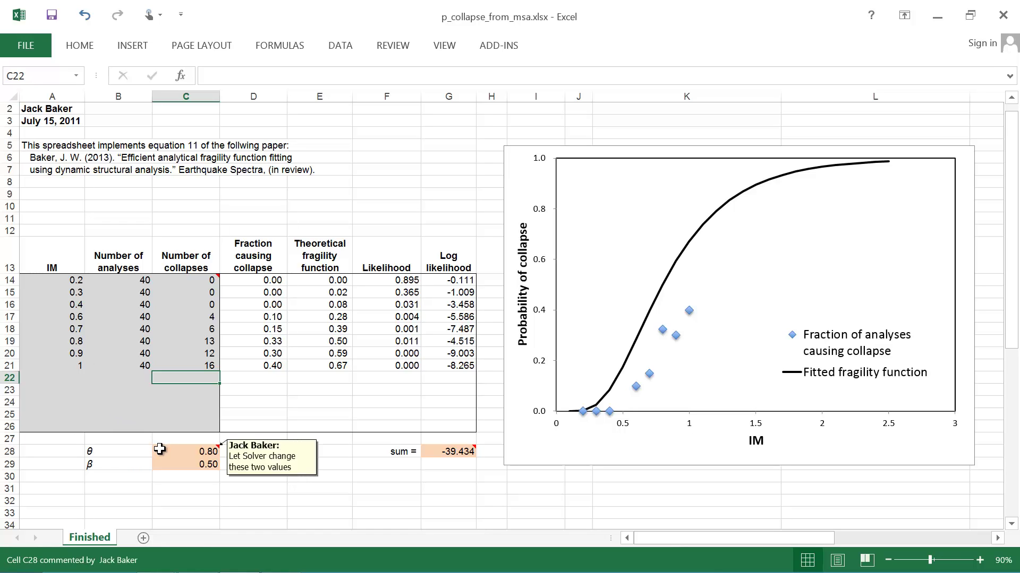
Step: Examine the θ and β parameter rows below the data table
click(133, 451)
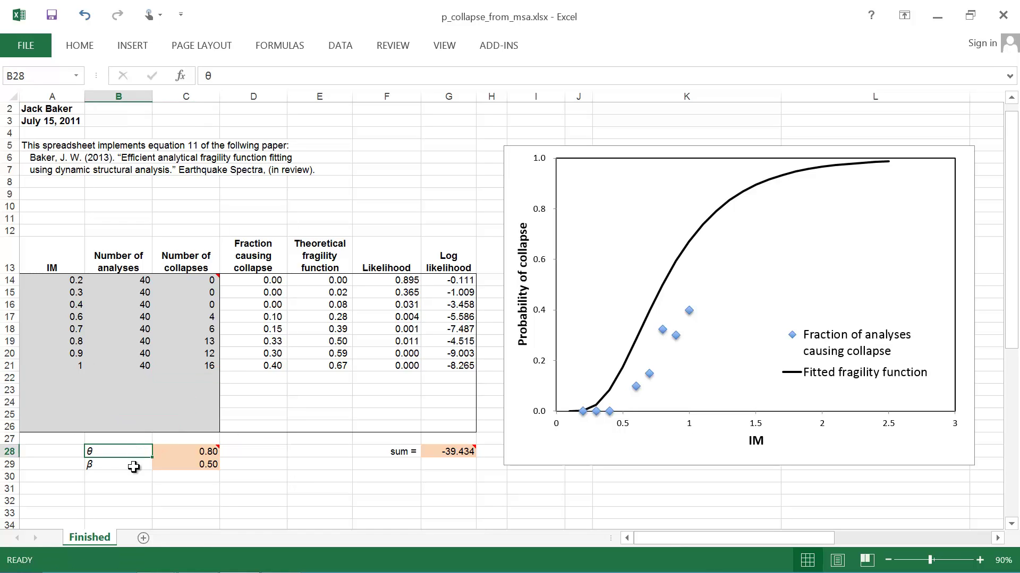
click(134, 465)
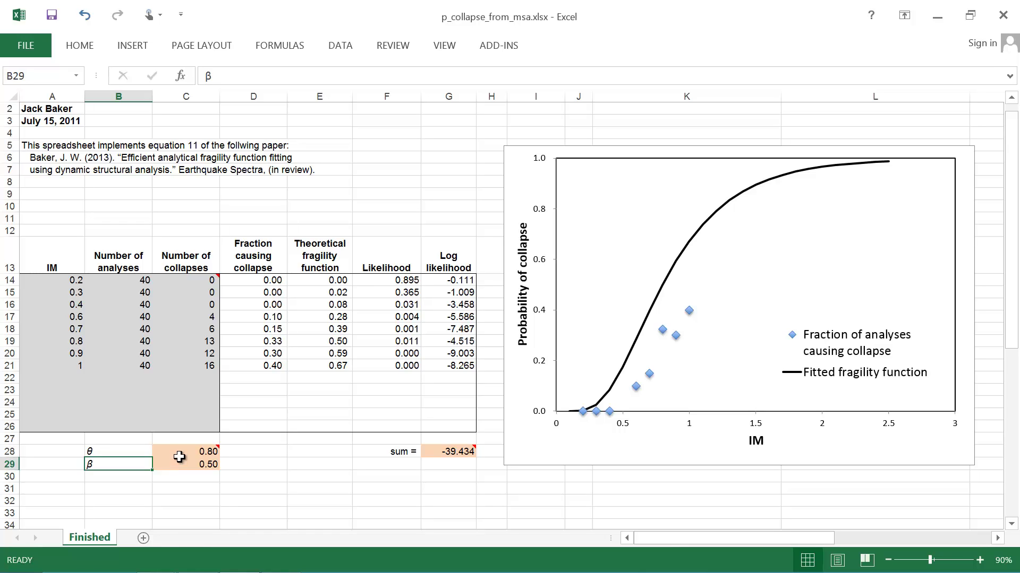
mouse_move(183, 452)
Step: Inspect which cells the fraction causing collapse formula in D17 references, leaving the formula as it is
click(260, 318)
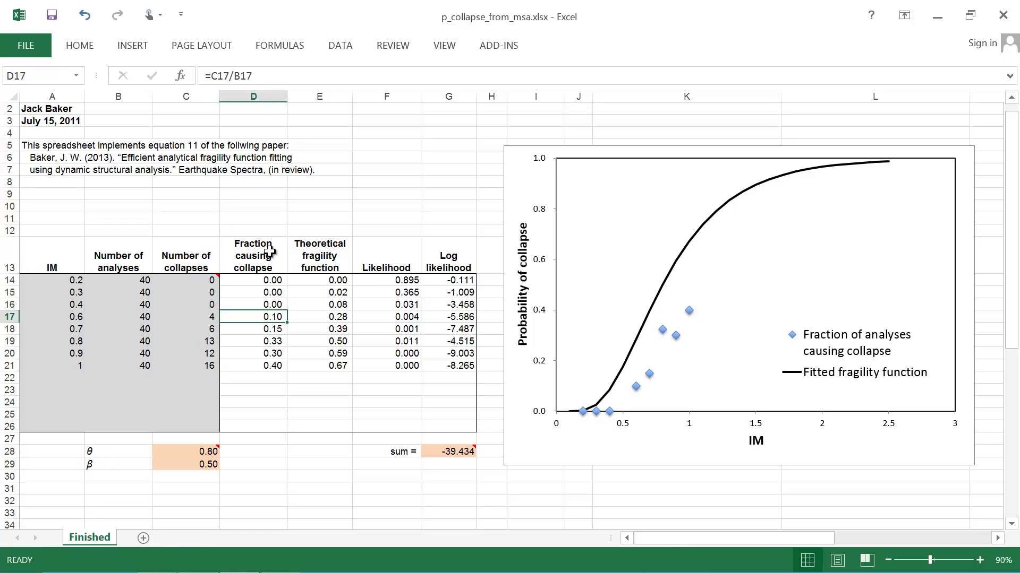
click(275, 78)
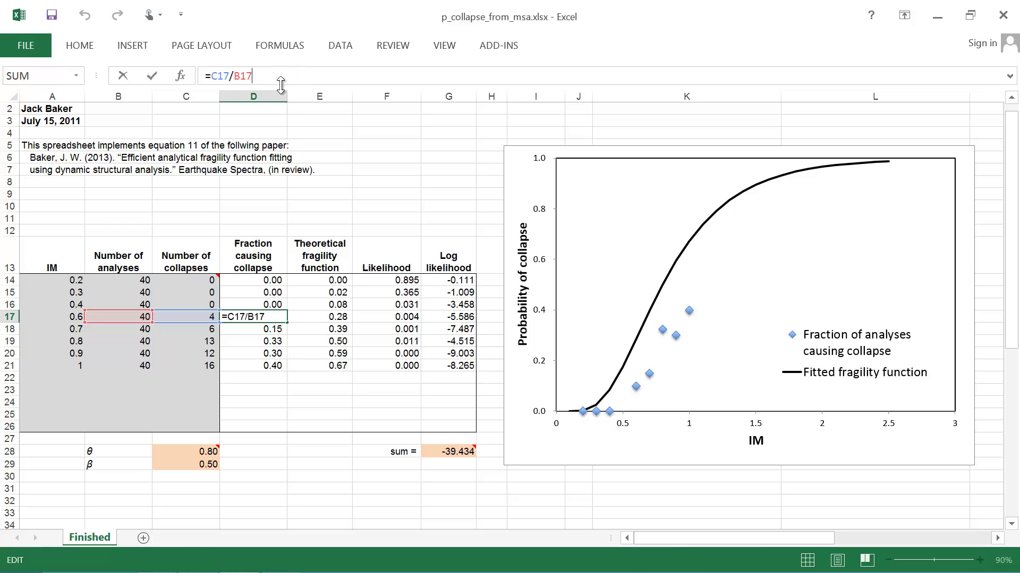
key(Escape)
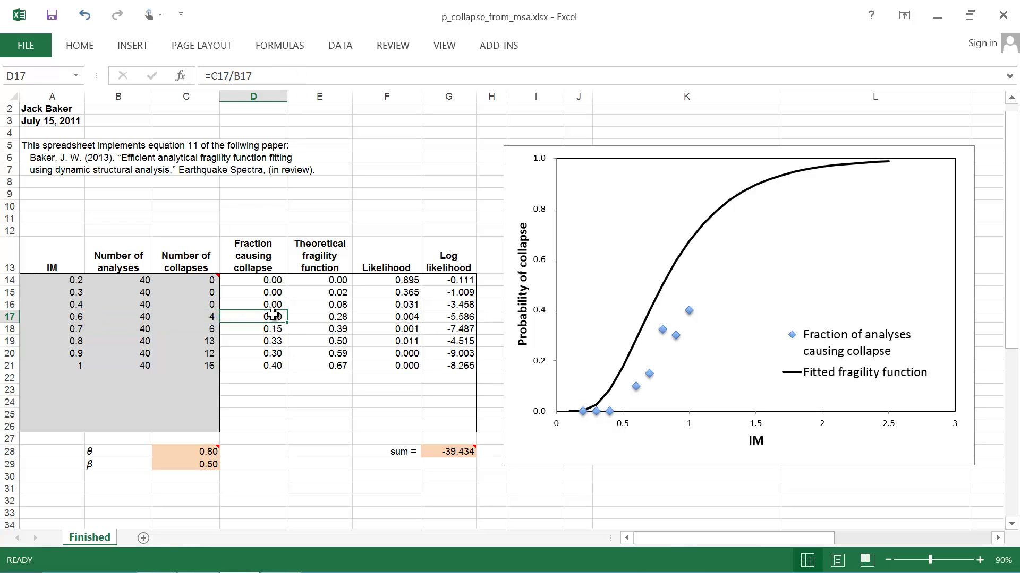
Step: Inspect the source ranges of the chart's two series, the fraction of analyses causing collapse and the fitted fragility function
click(637, 386)
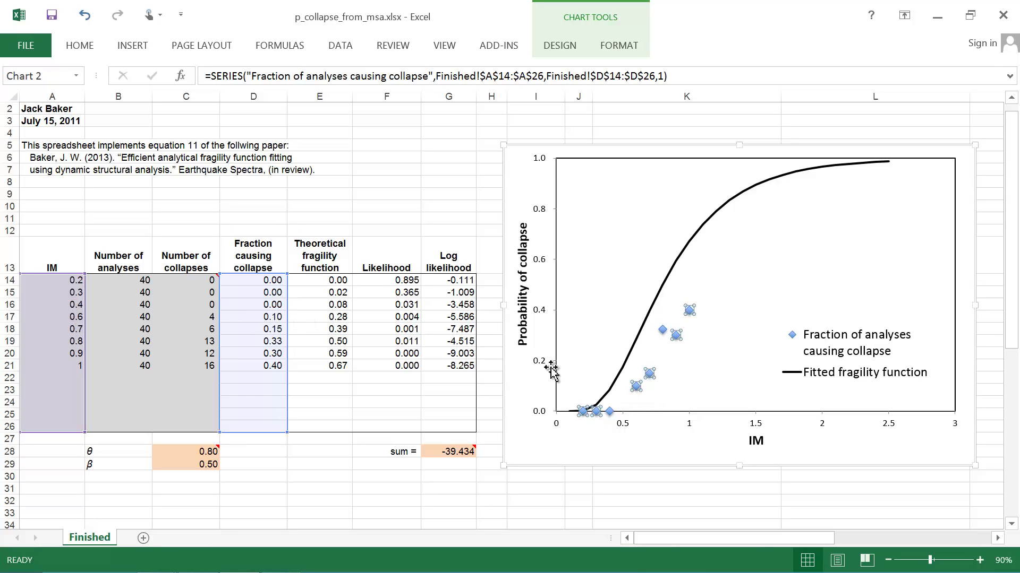
key(Escape)
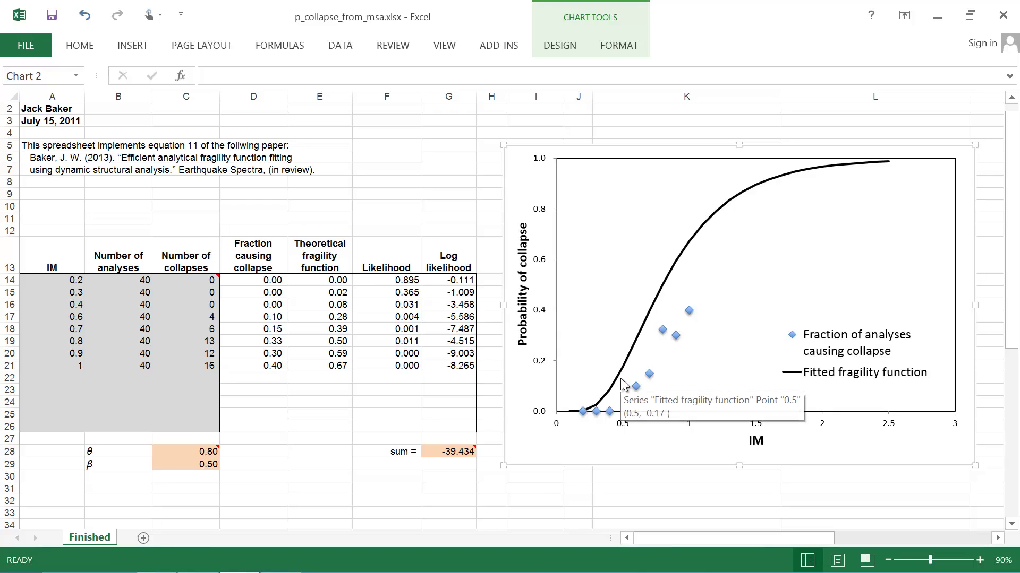
click(648, 312)
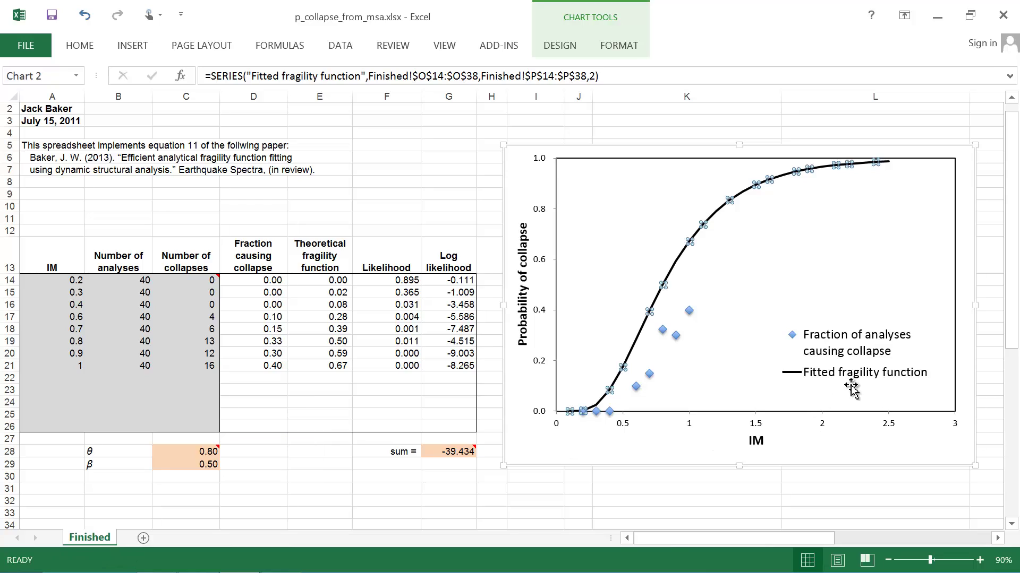
click(335, 432)
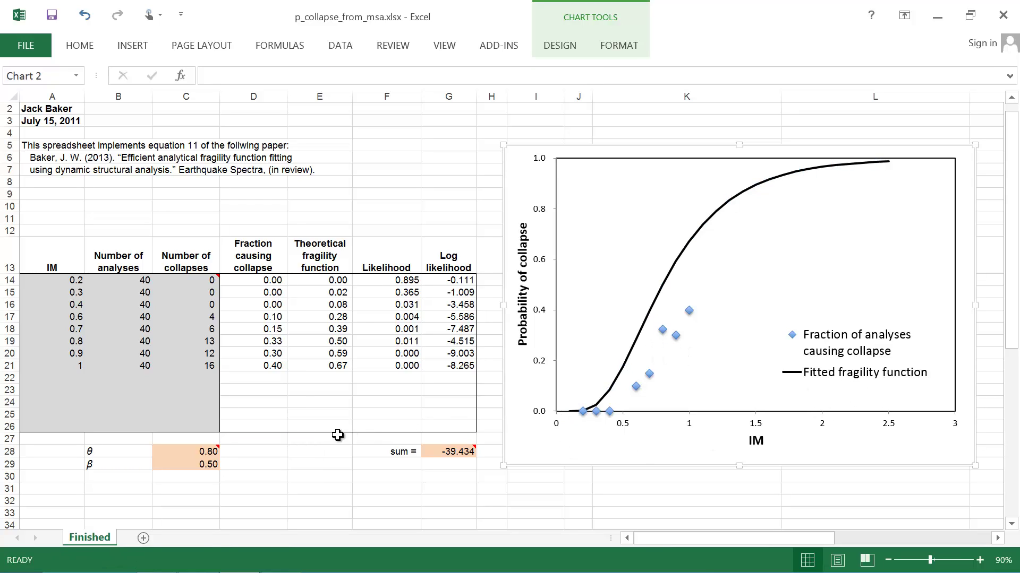
Step: Try θ = 1 in C28 to compare the fitted curve with the data points, and undo the change
click(202, 449)
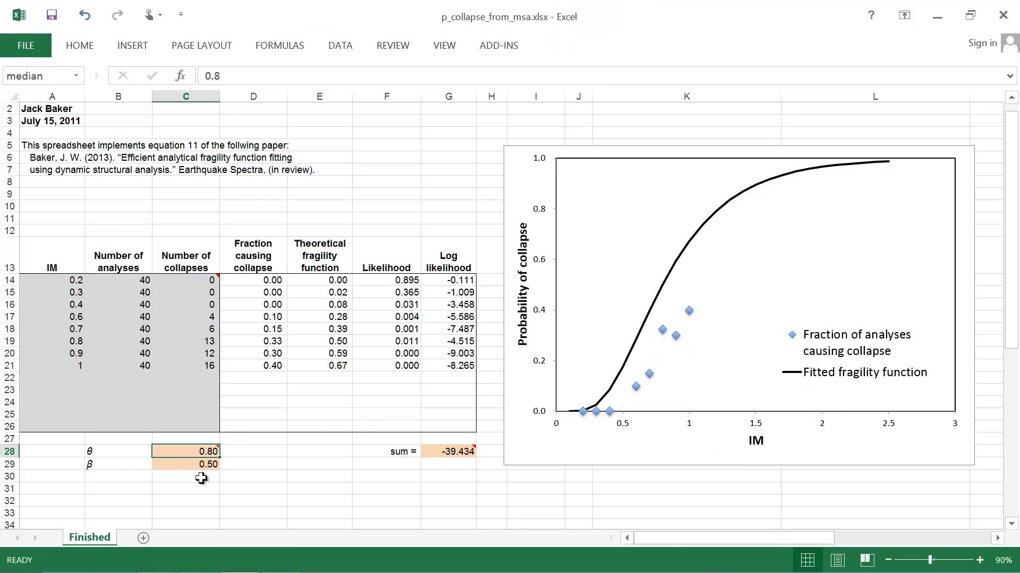
text(1)
key(Return)
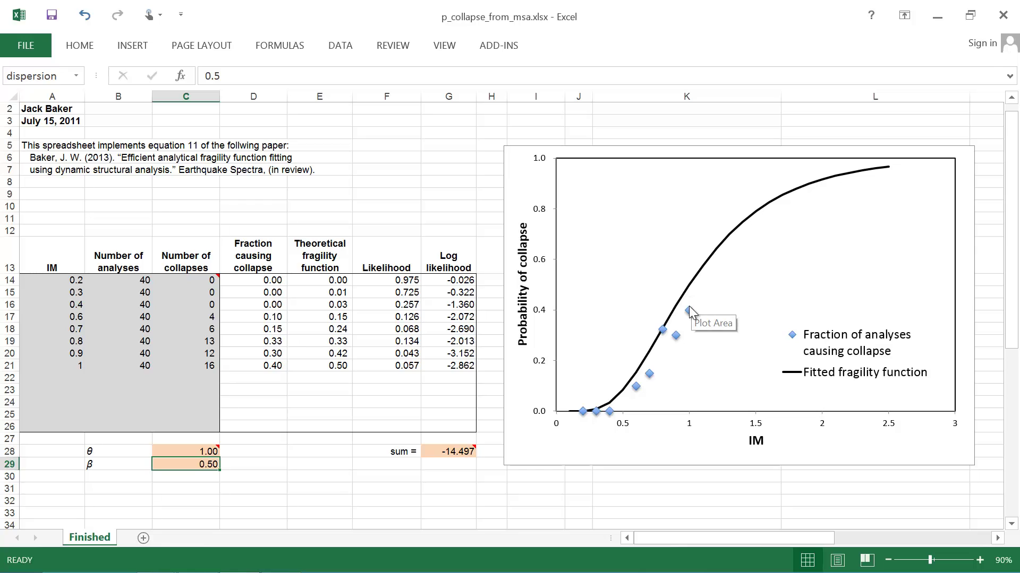
mouse_move(673, 319)
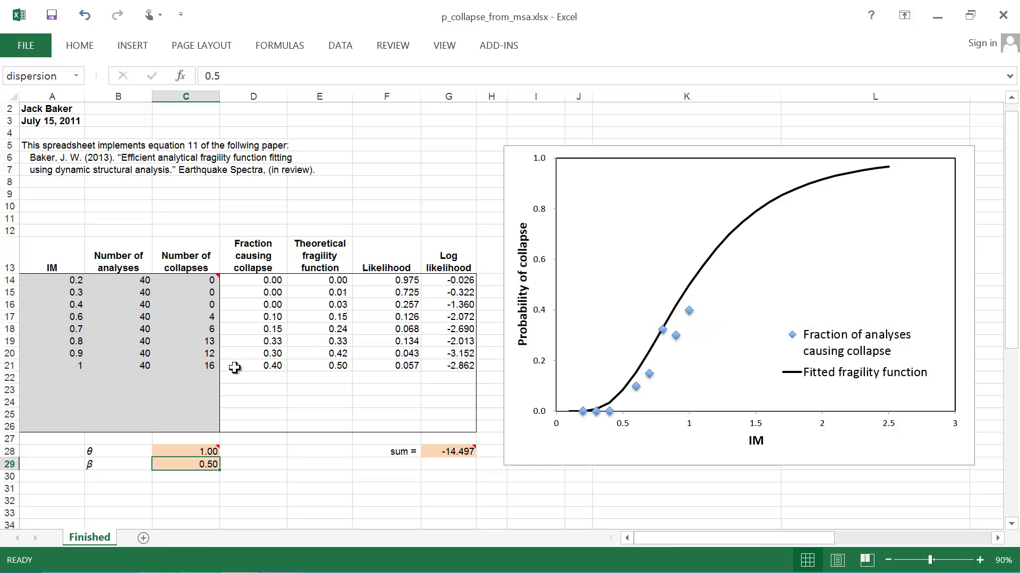
key(ctrl+z)
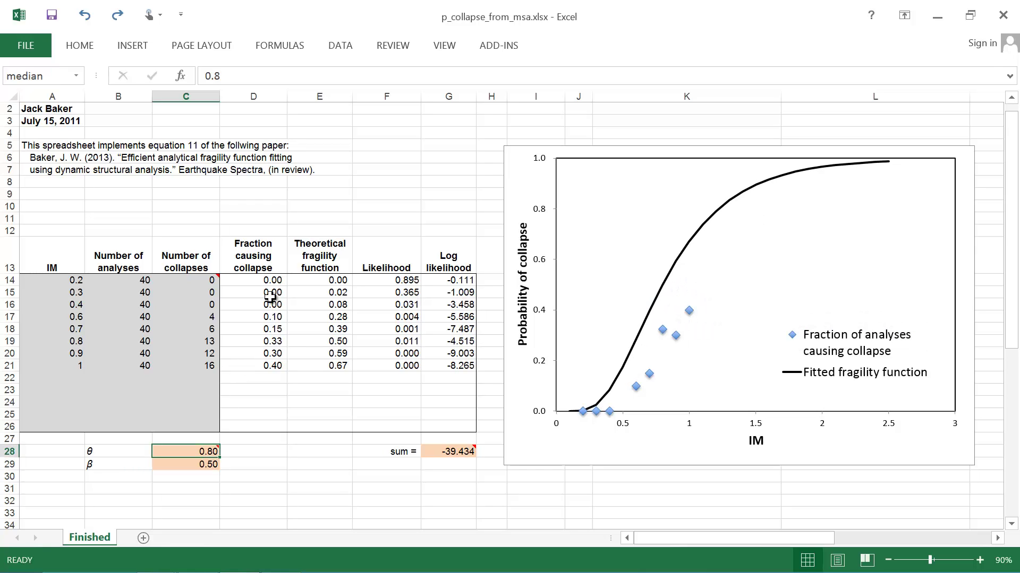
Step: Inspect the NORMDIST formula of the theoretical fragility function in E16 and compare it with the curve at IM 0.4
click(268, 291)
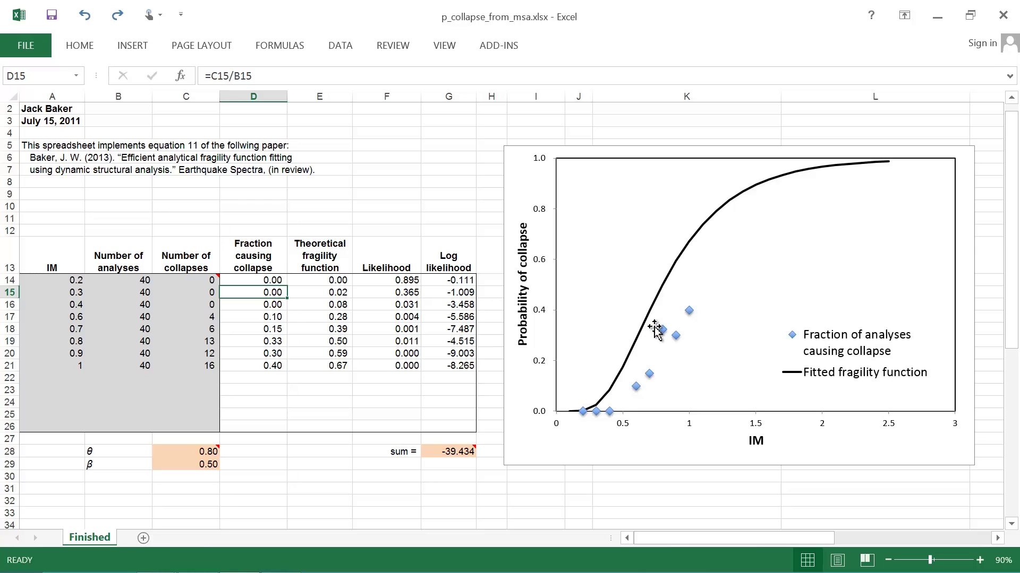
click(331, 305)
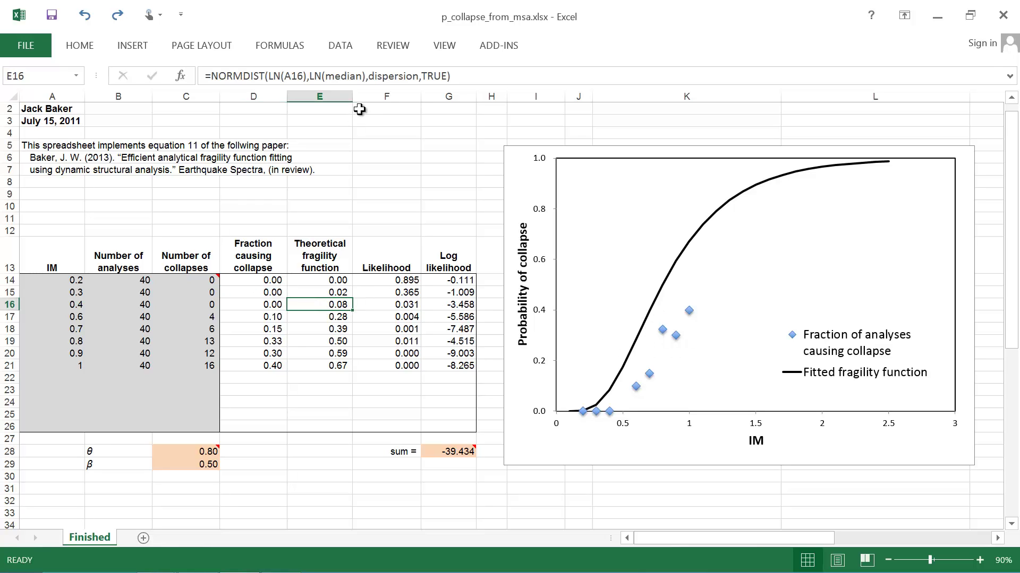
click(371, 76)
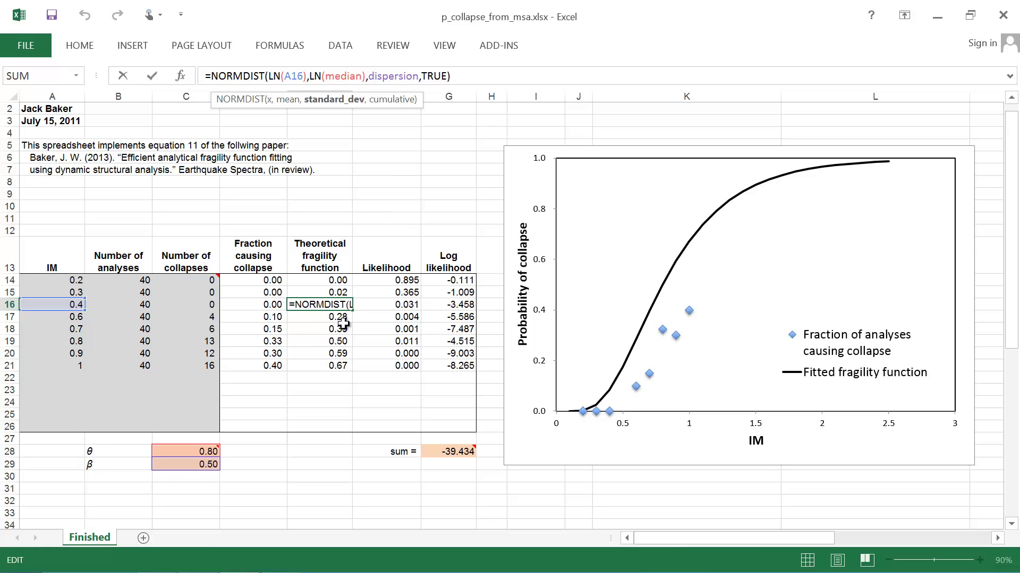
key(Escape)
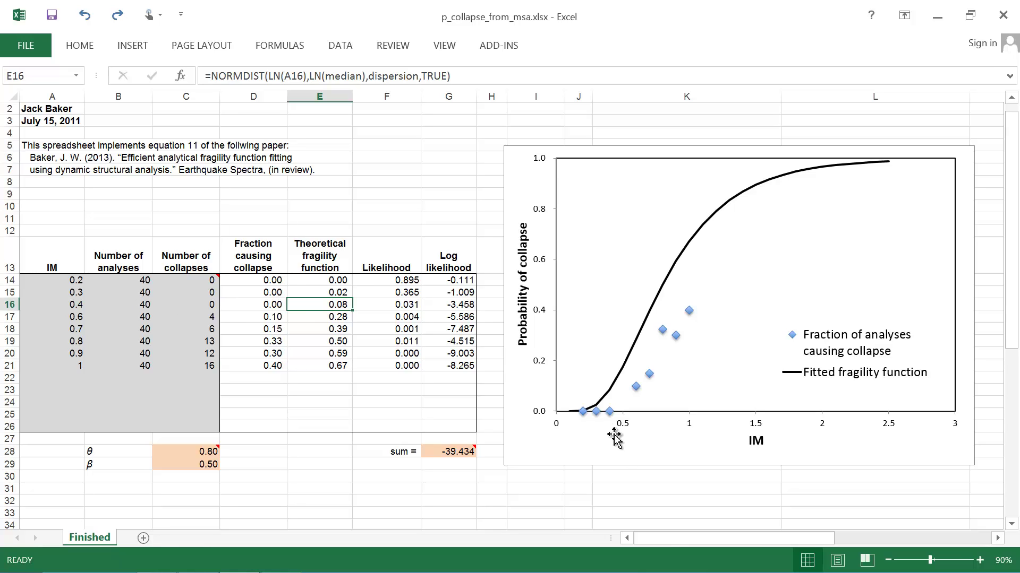
mouse_move(610, 416)
mouse_move(611, 390)
Step: Inspect the BINOMDIST likelihood formula in F16, checking which cells supply its number of successes and trials
click(363, 305)
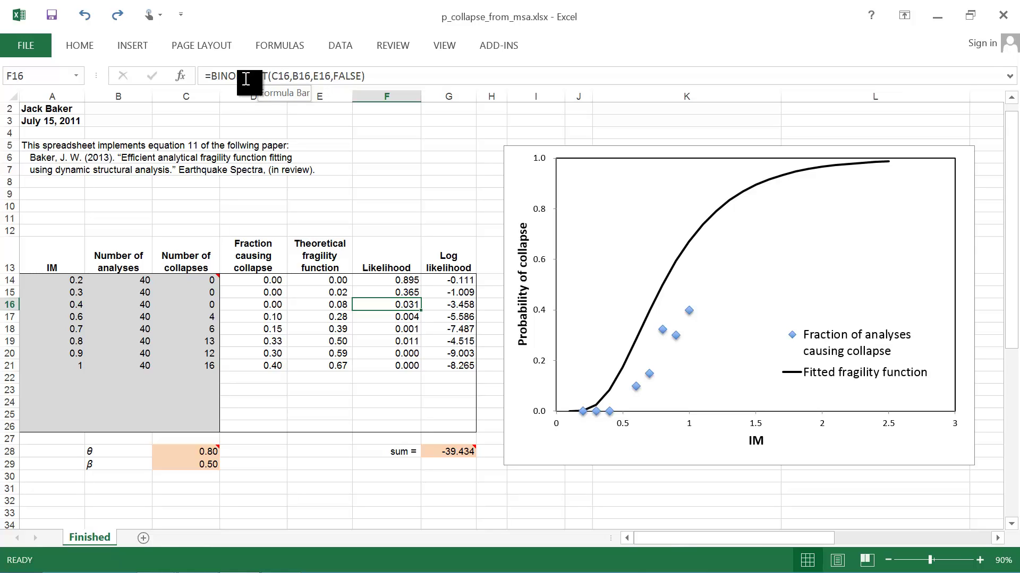
click(278, 77)
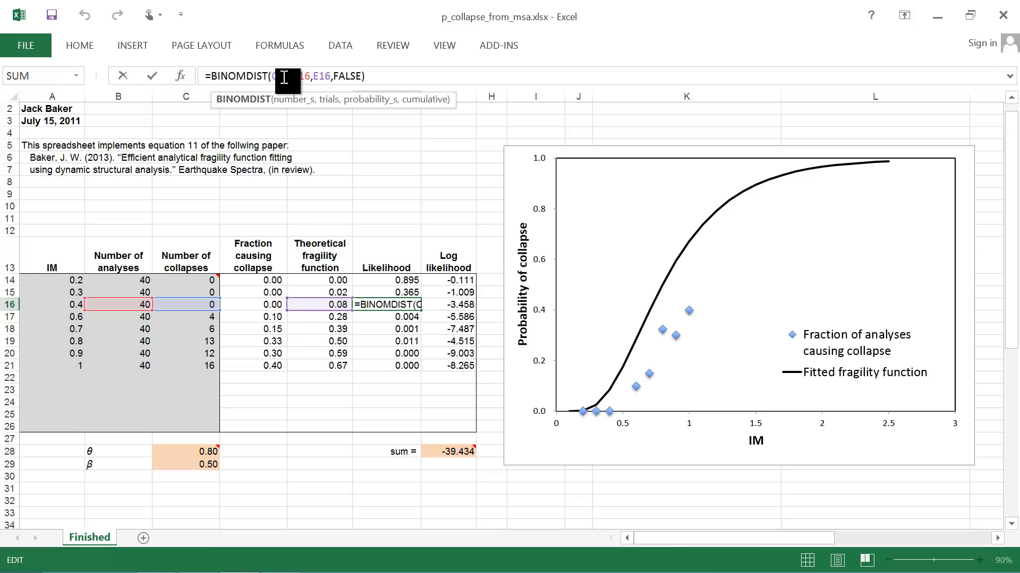
click(285, 77)
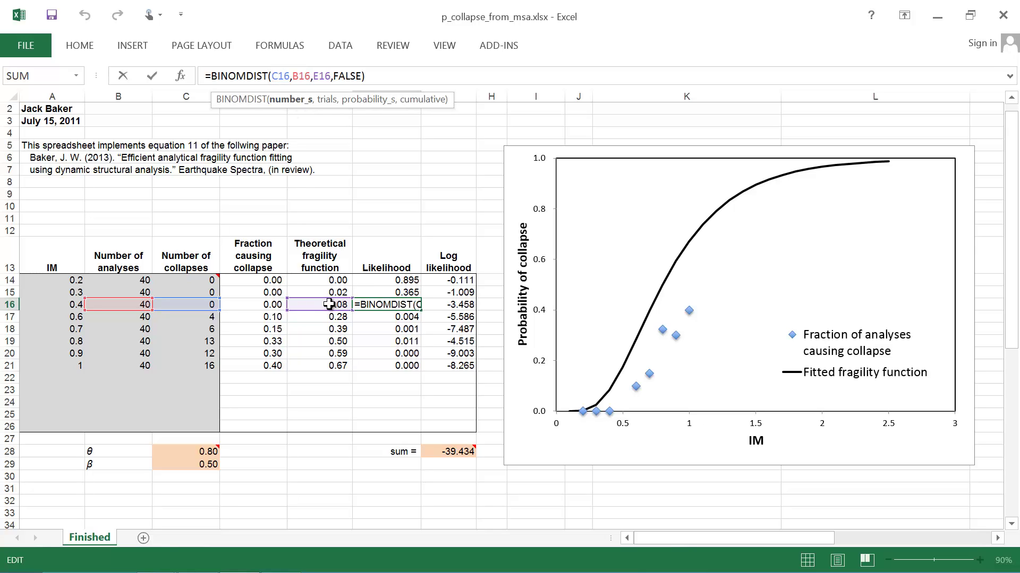
click(306, 77)
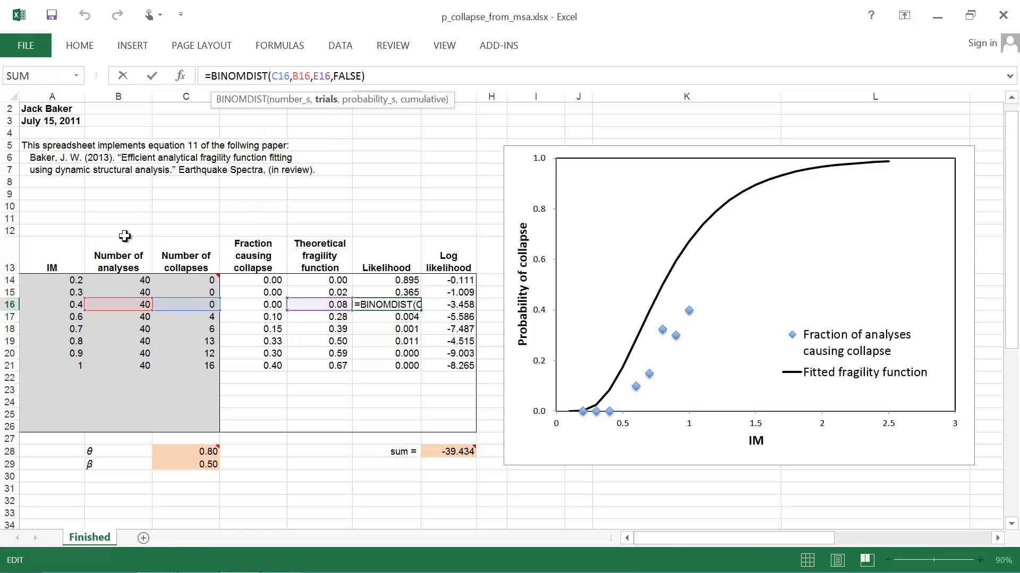
click(120, 303)
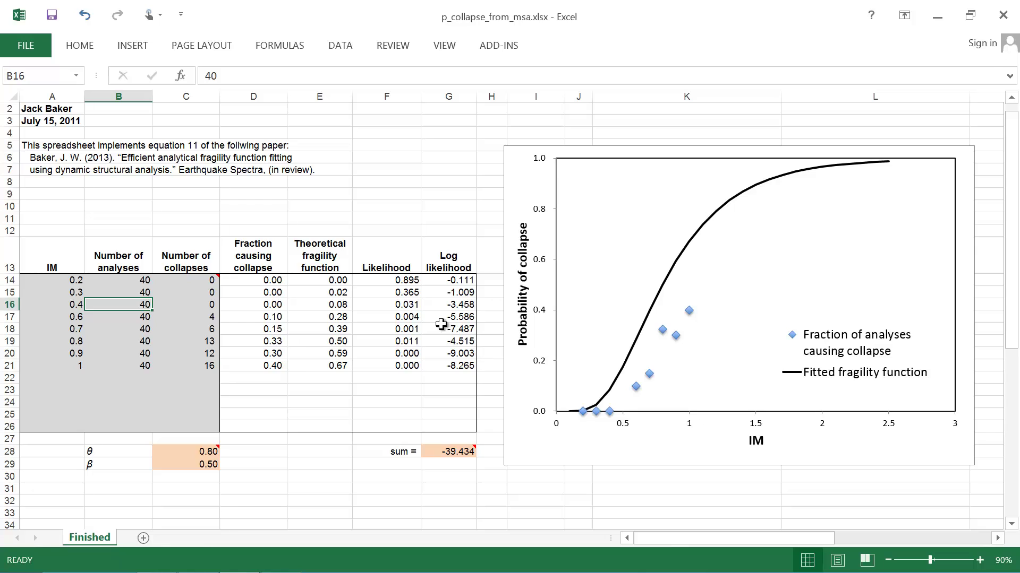
Step: Trace the collapses, analyses and theoretical probability arguments of F16's BINOMDIST formula to their cells in row 16, leaving the formula as it is
click(407, 306)
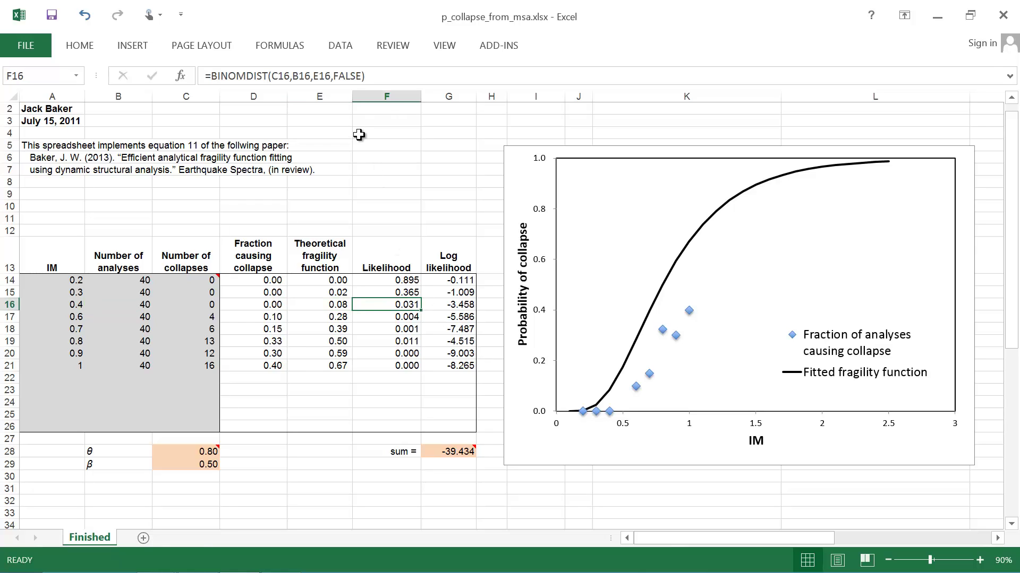
click(307, 75)
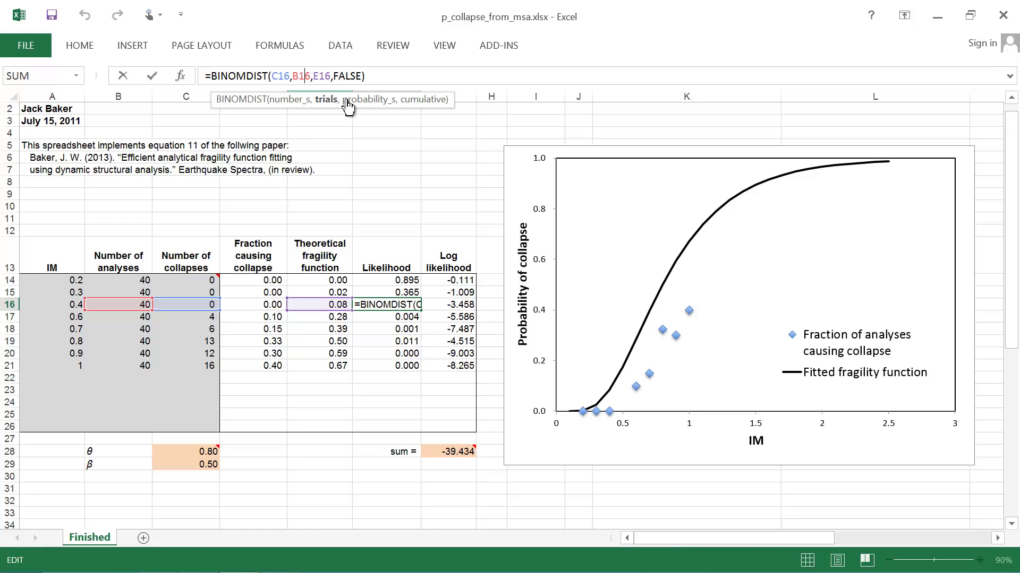
click(329, 79)
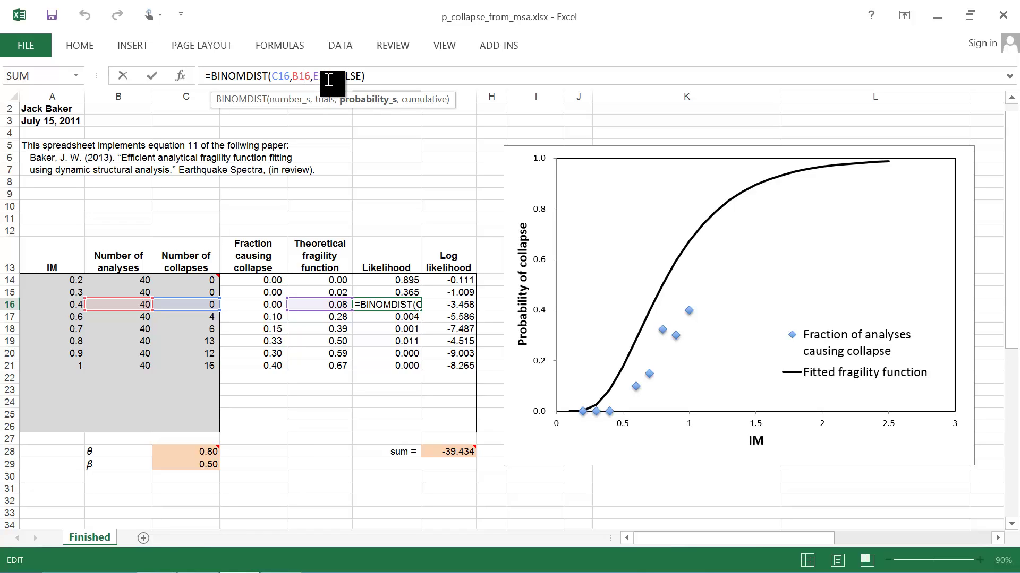
click(286, 77)
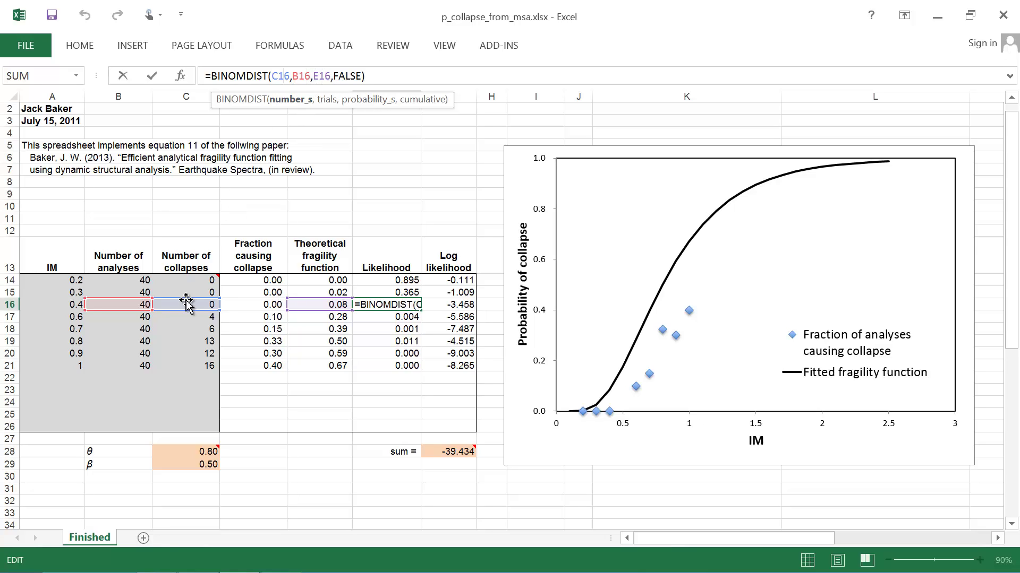
double_click(300, 76)
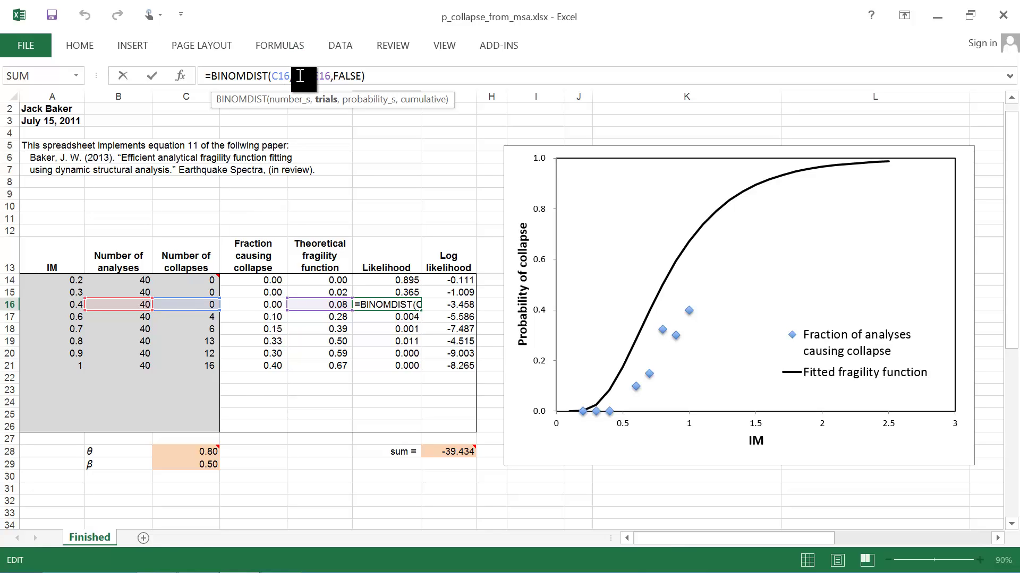
double_click(319, 74)
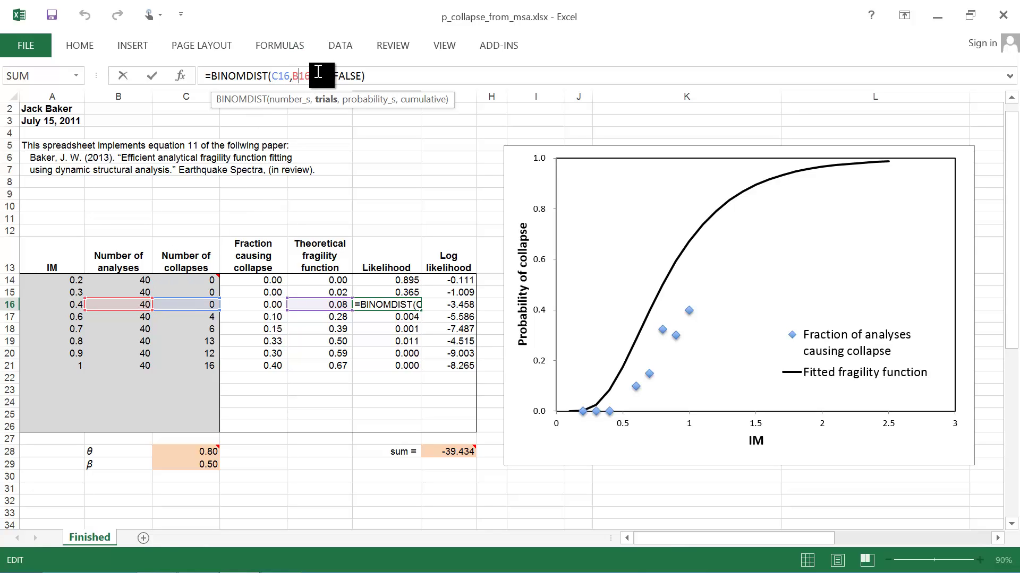
click(328, 307)
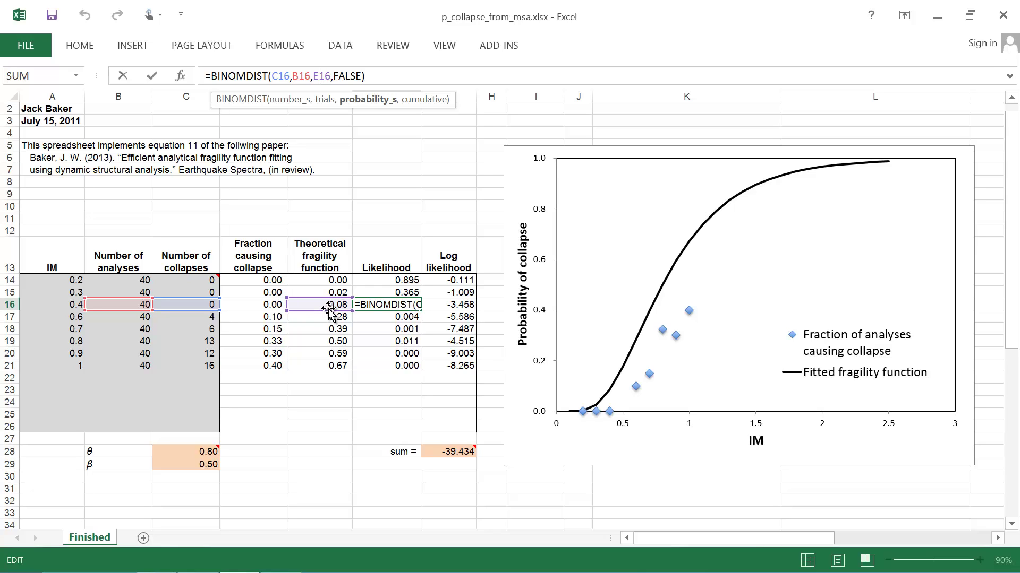
key(Return)
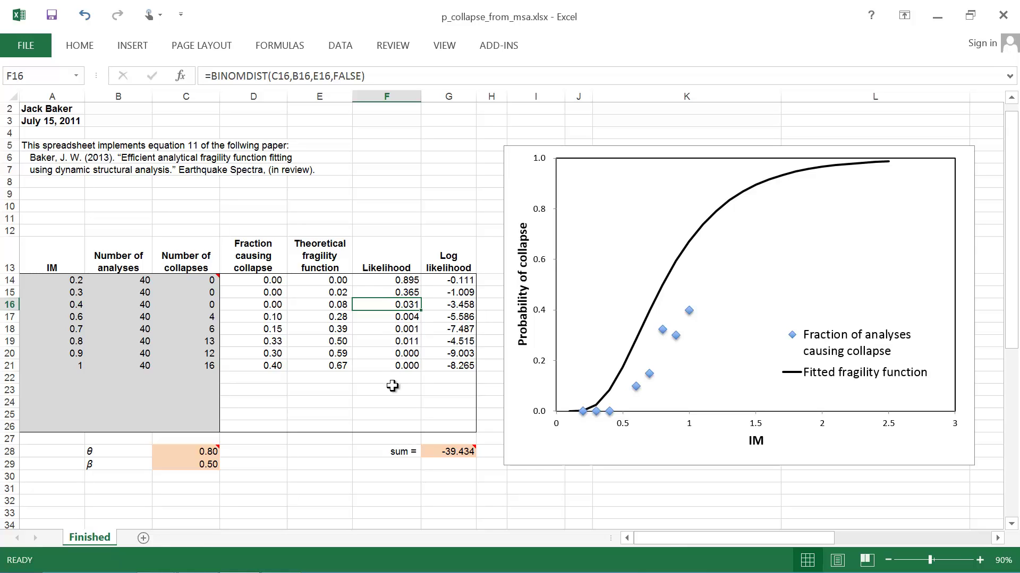
Step: Move the sum label and total to F30:G30, and enter =PRODUCT(F14:F21) in F28 to multiply the likelihoods
drag(391, 452, 430, 477)
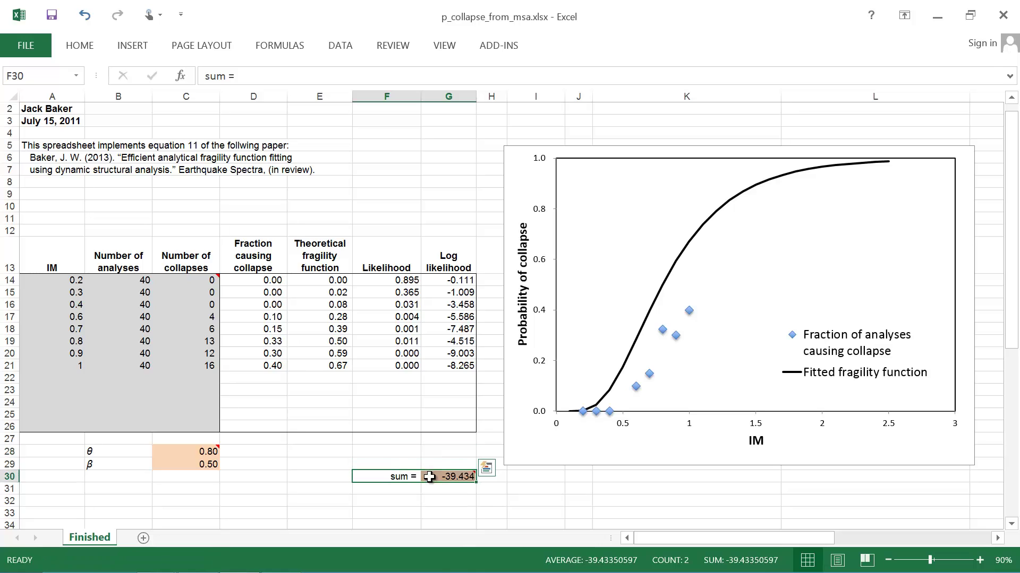
click(403, 450)
click(404, 78)
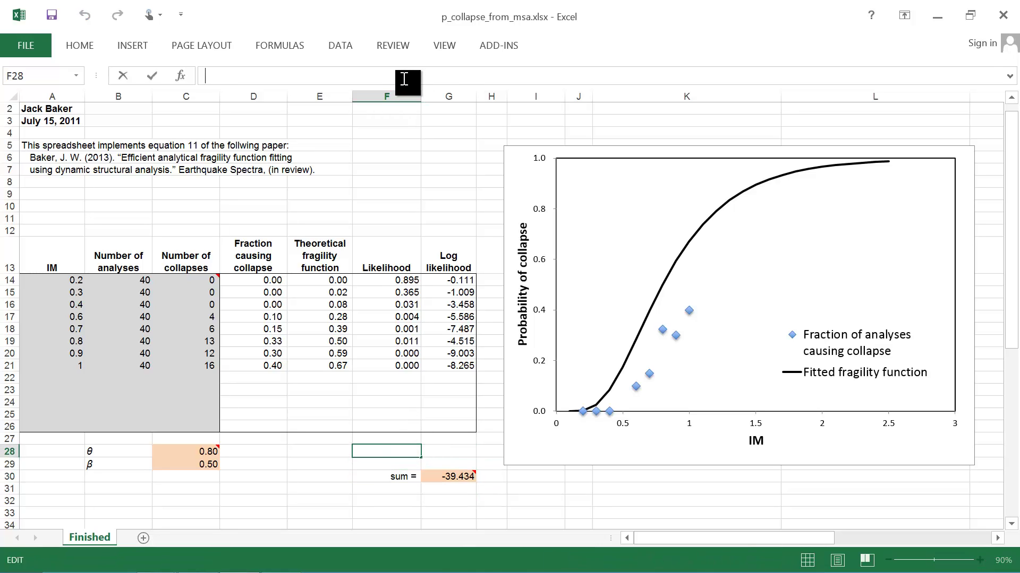
text(=produc)
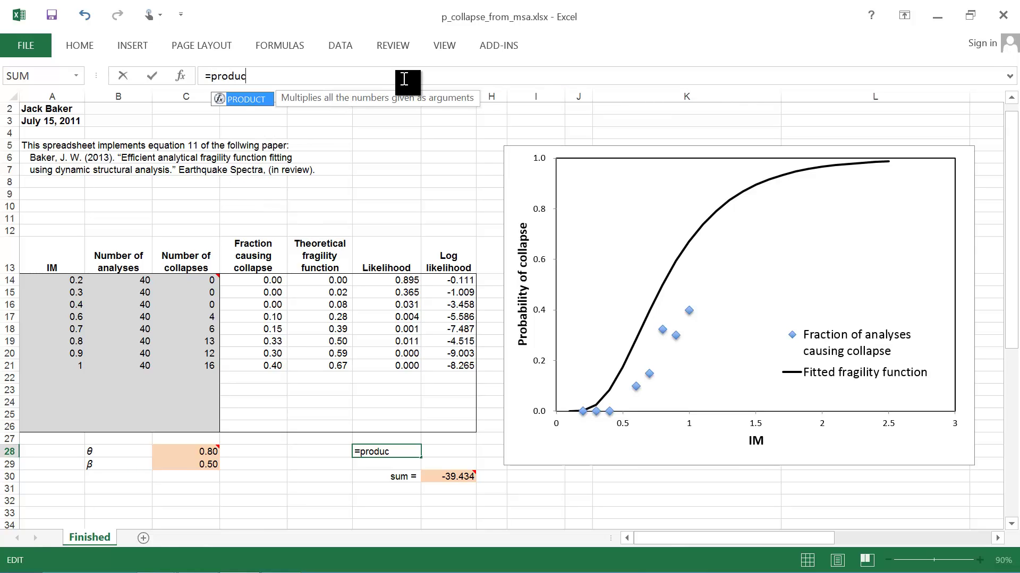
text(t()
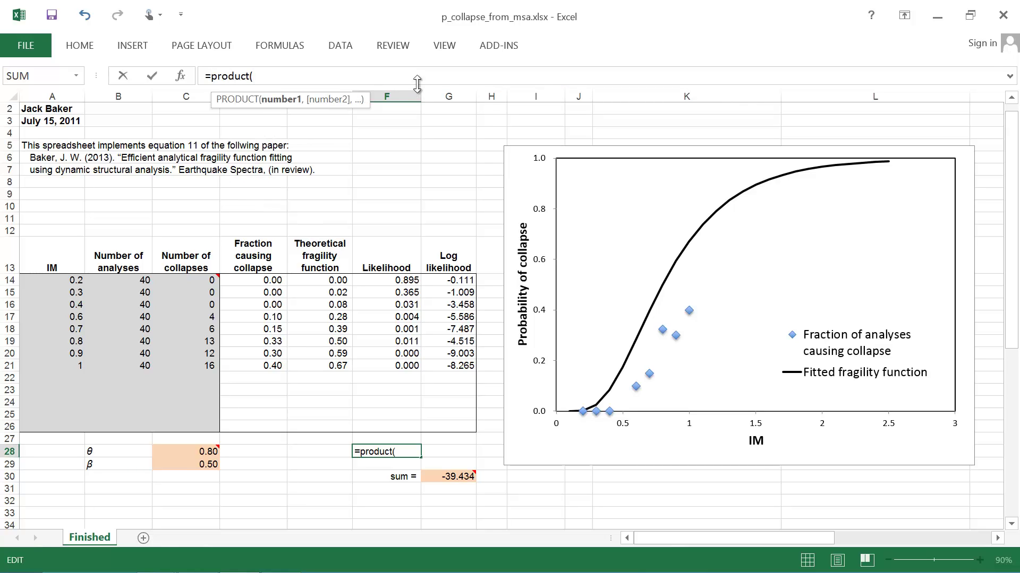
click(393, 283)
drag(393, 291, 402, 376)
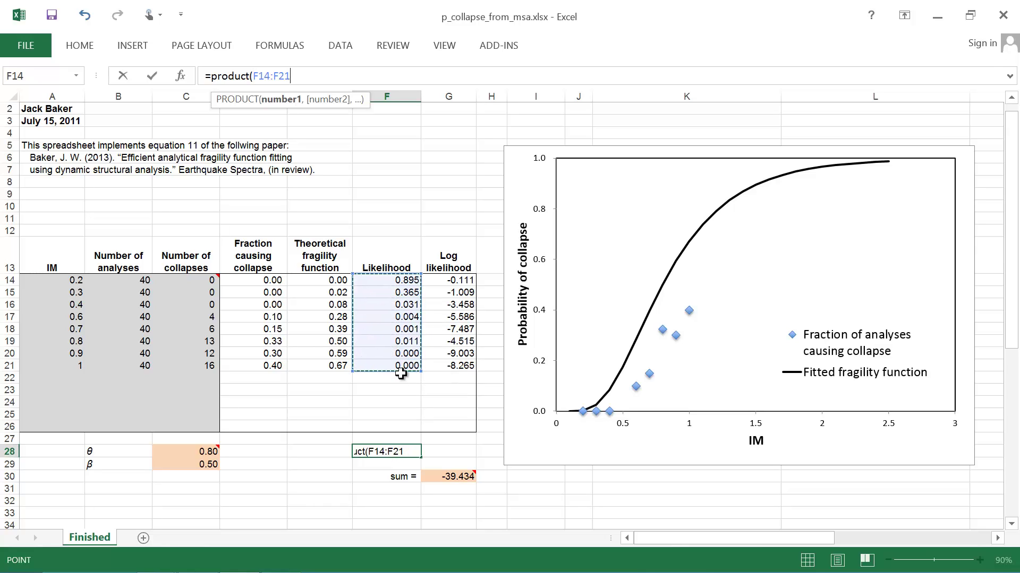
text())
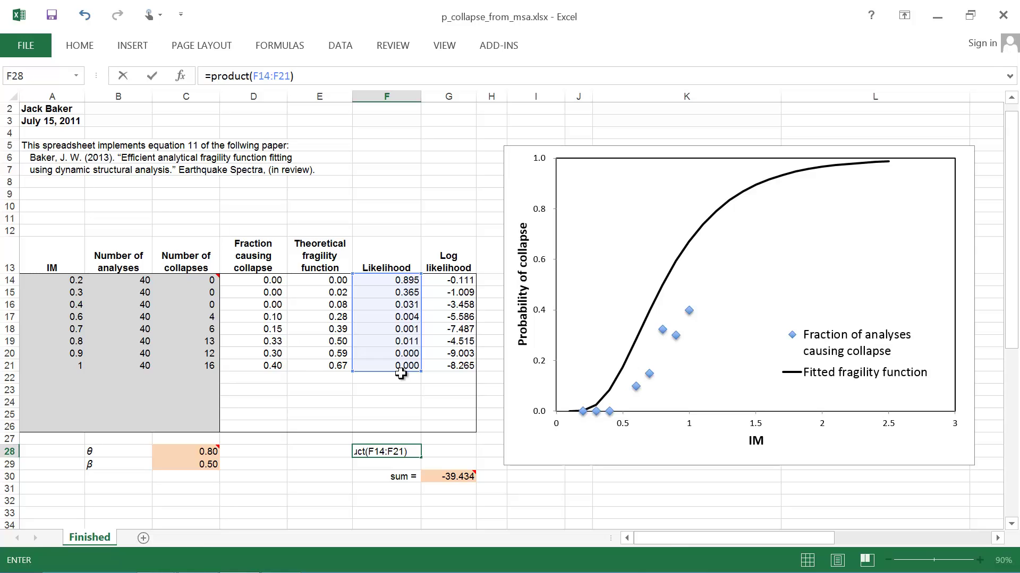
key(Return)
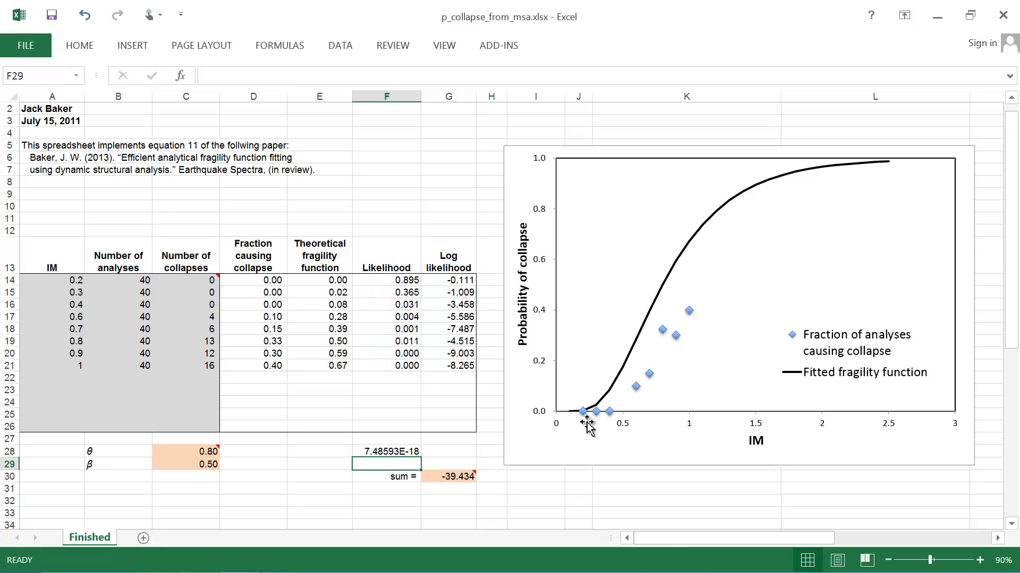
Step: Compare the likelihood product in F28 with the individual likelihood in F21 and the chart's data points
click(393, 453)
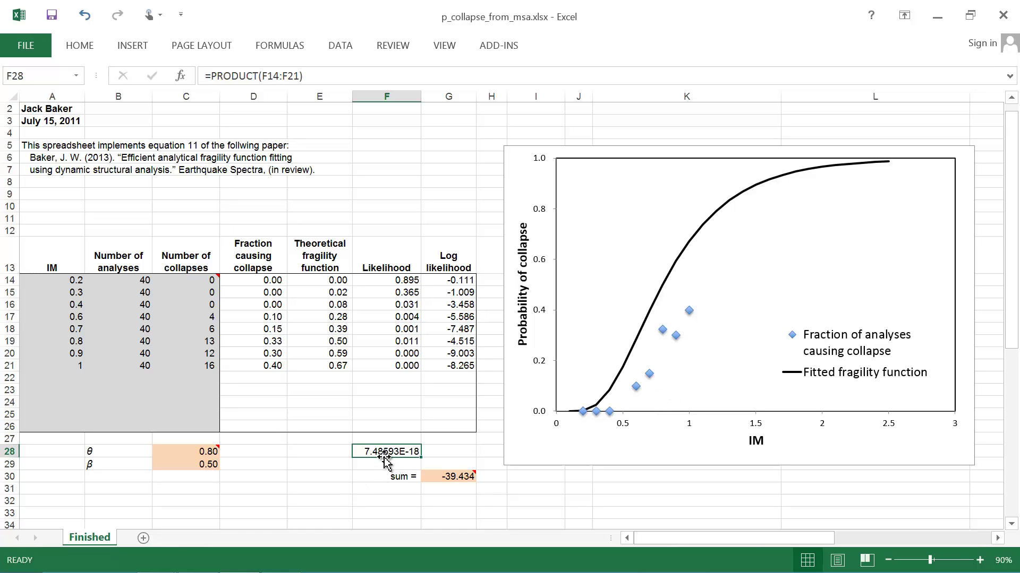
click(386, 366)
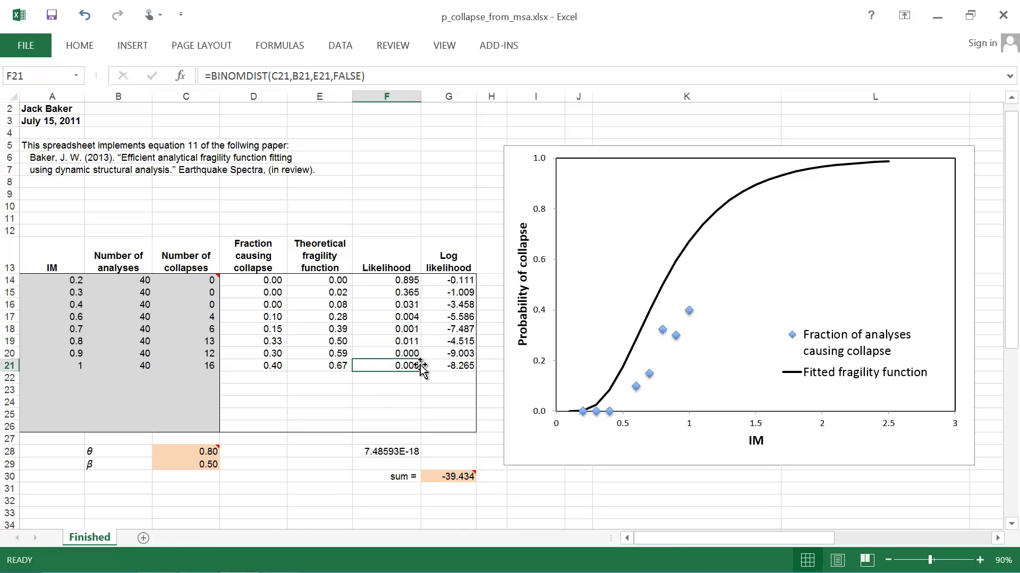
mouse_move(689, 312)
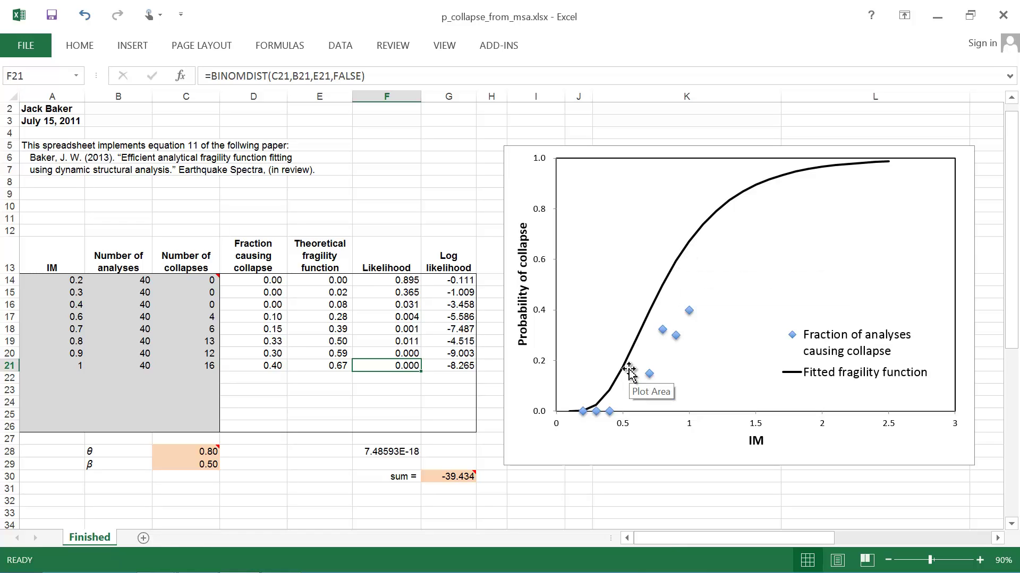
click(402, 451)
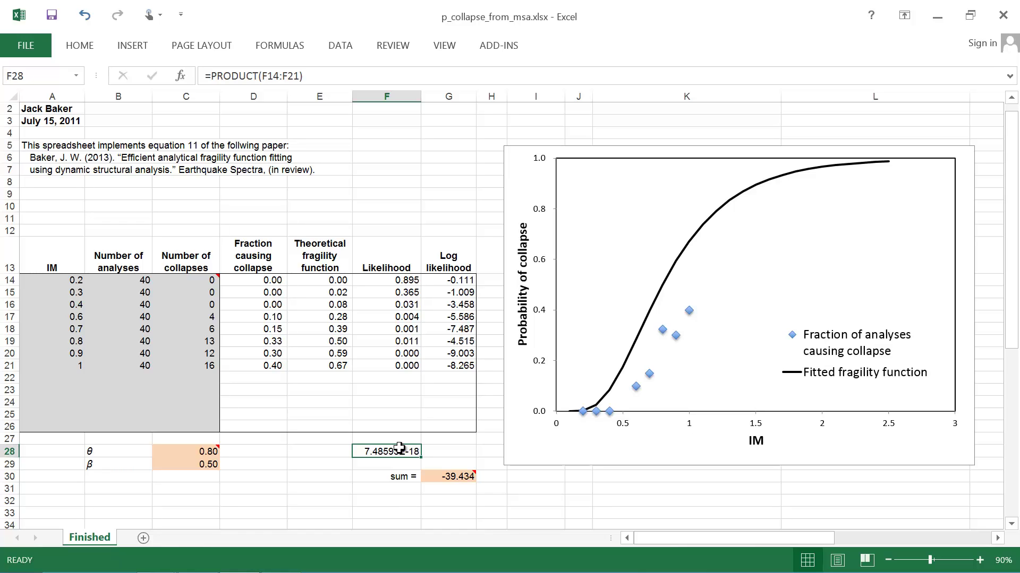
Step: Inspect the log likelihood formula in G16 and the likelihood cell it references, without changing it
click(441, 300)
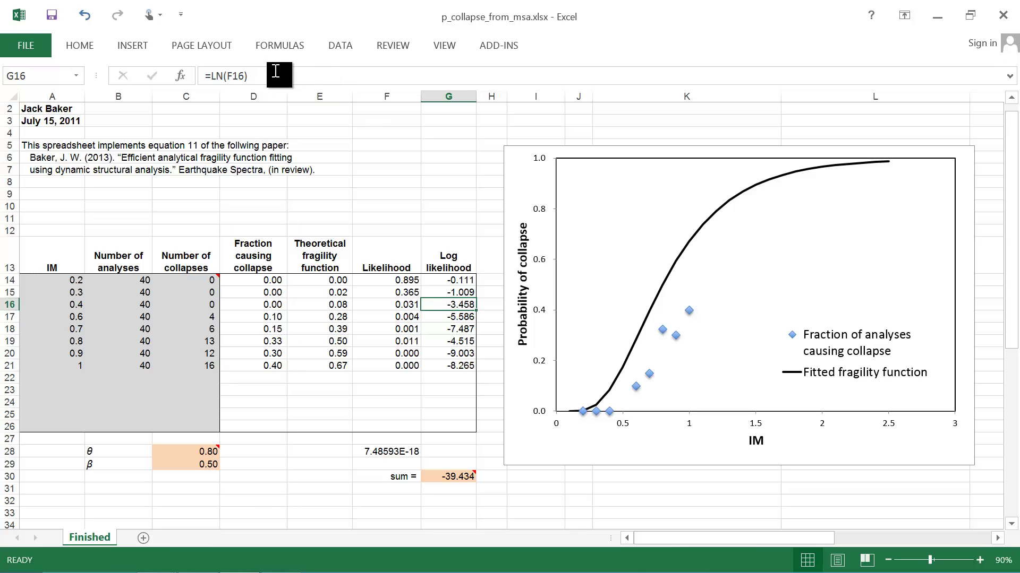
double_click(445, 306)
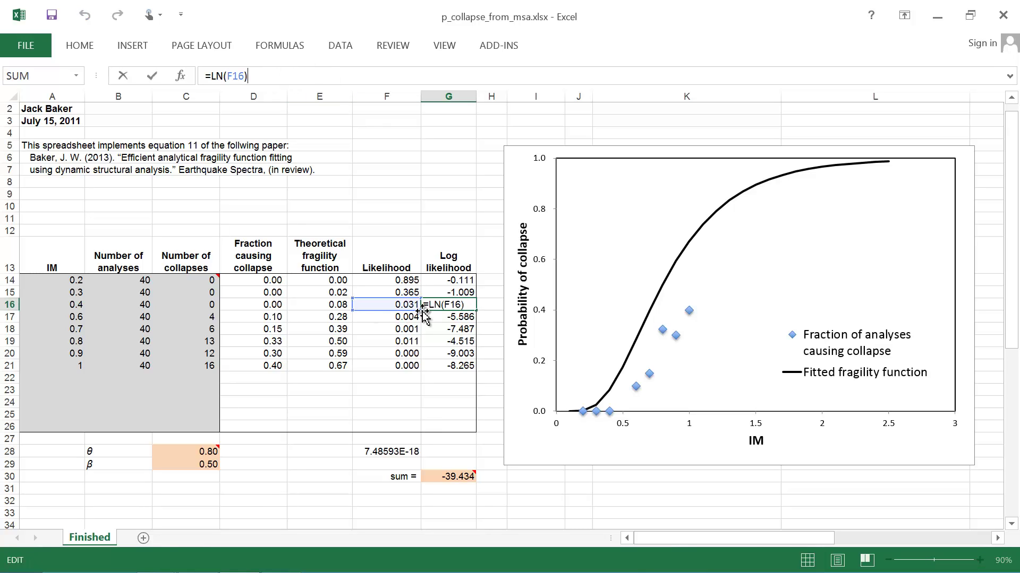
key(Escape)
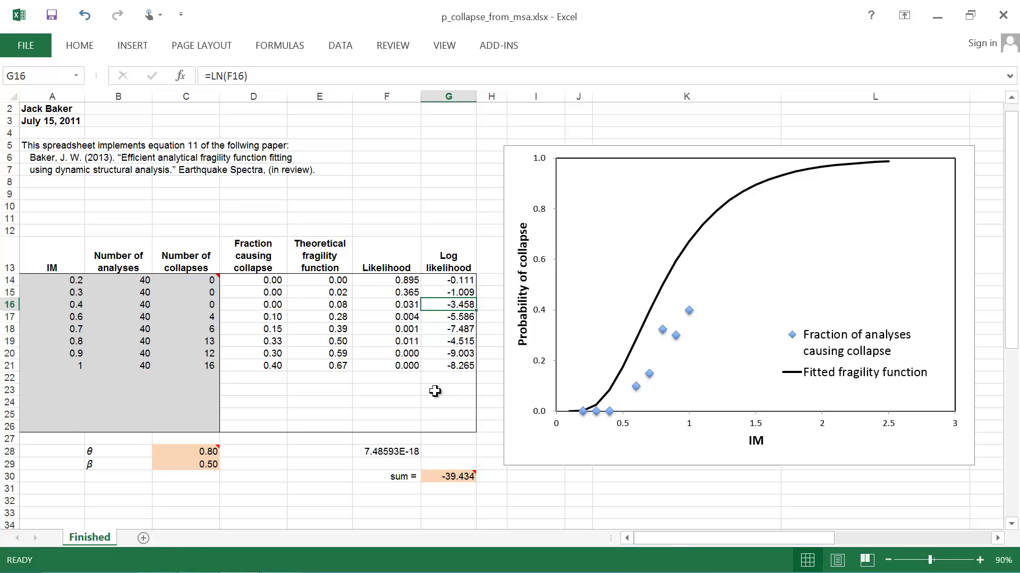
Step: Inspect the range of the log likelihood SUM formula in G30 and read the cell's comment
click(442, 477)
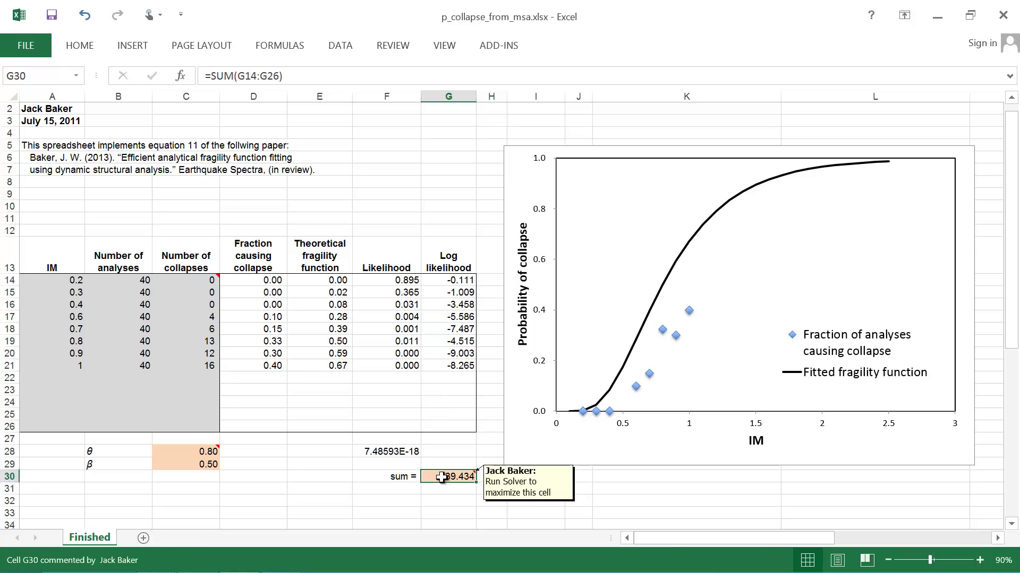
click(325, 80)
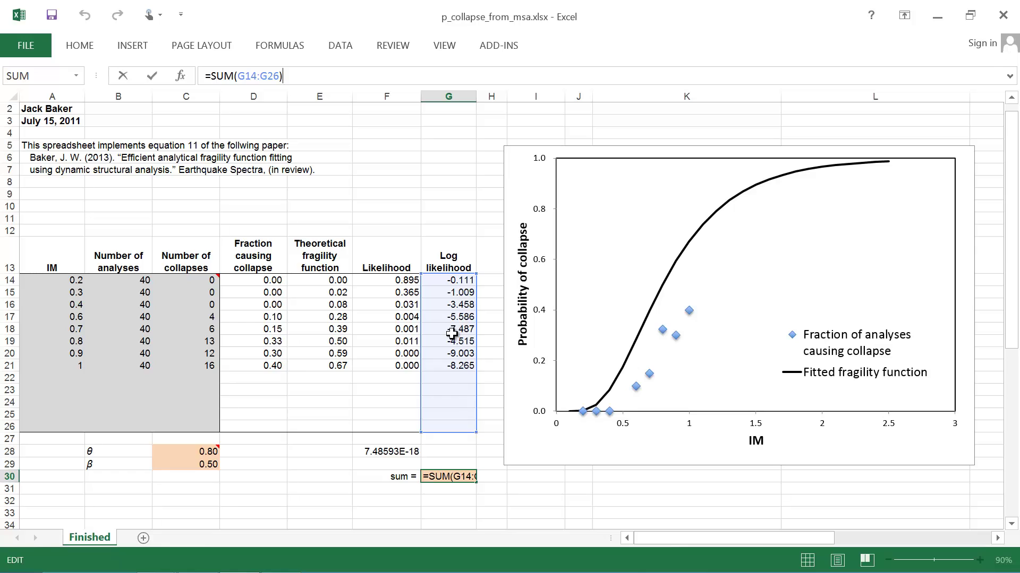
key(Escape)
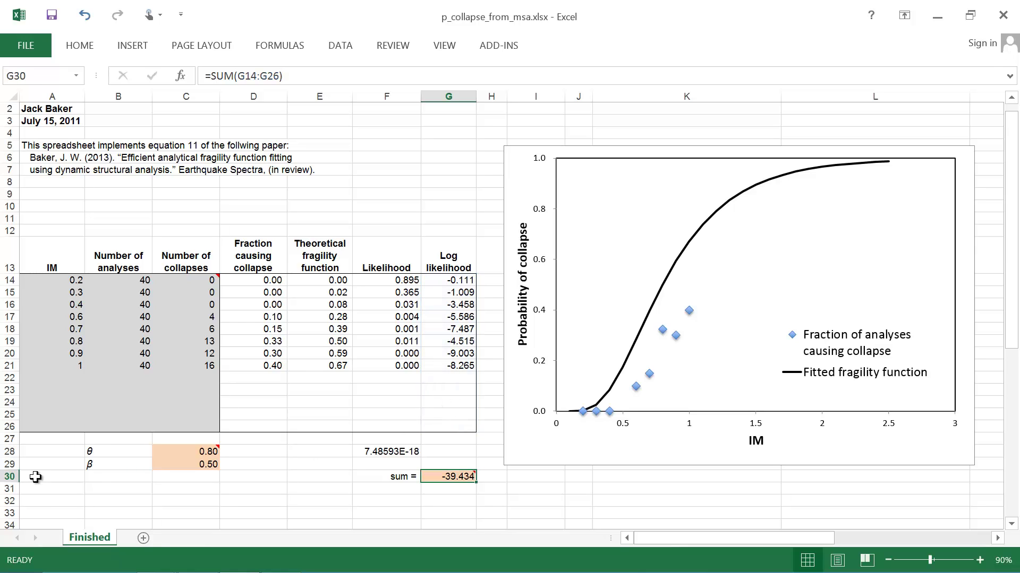
mouse_move(460, 476)
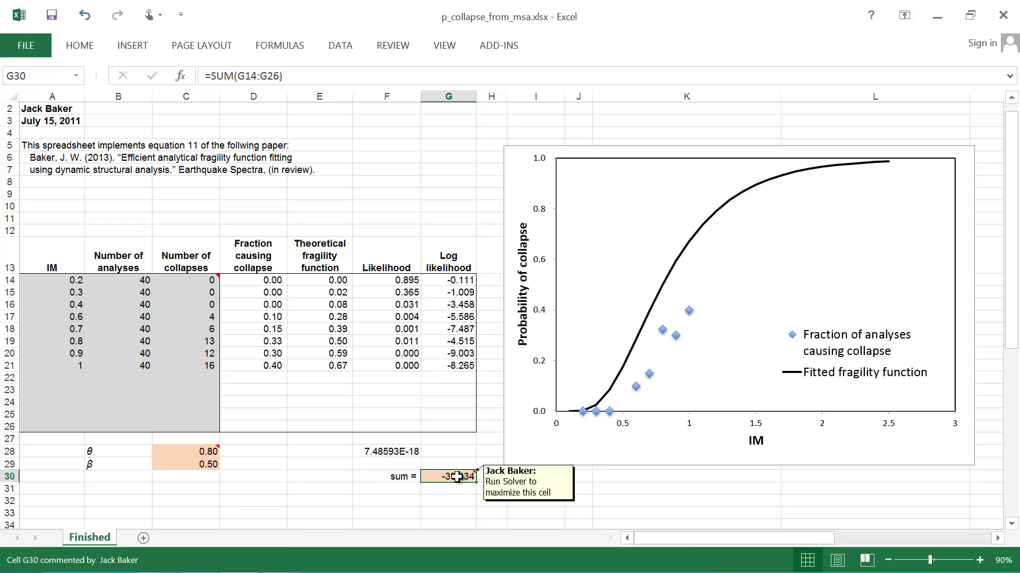
Step: Delete the likelihood product from F28, and review the log likelihood sum in G30 and θ in C28 against the fitted curve
click(390, 450)
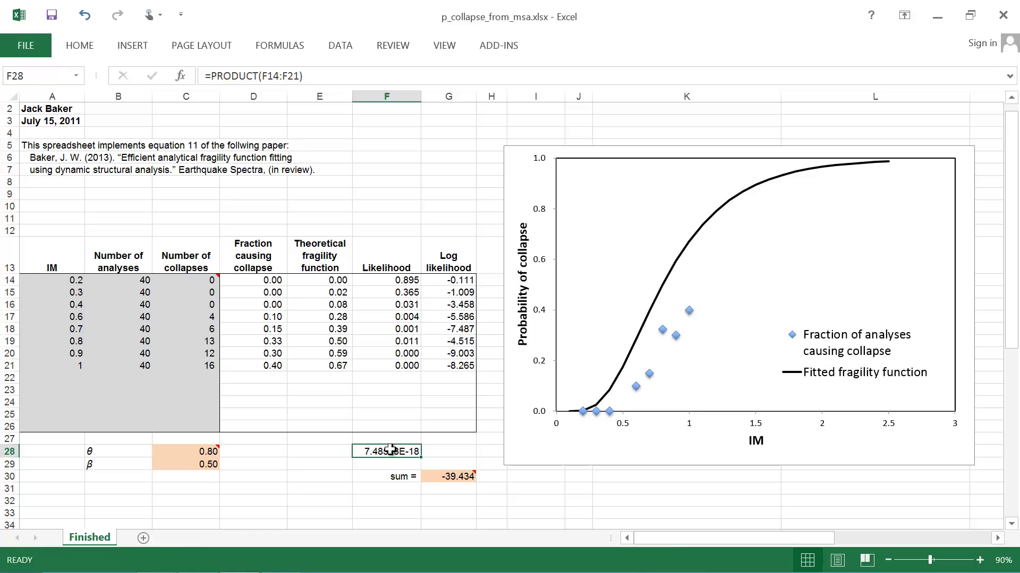
key(Delete)
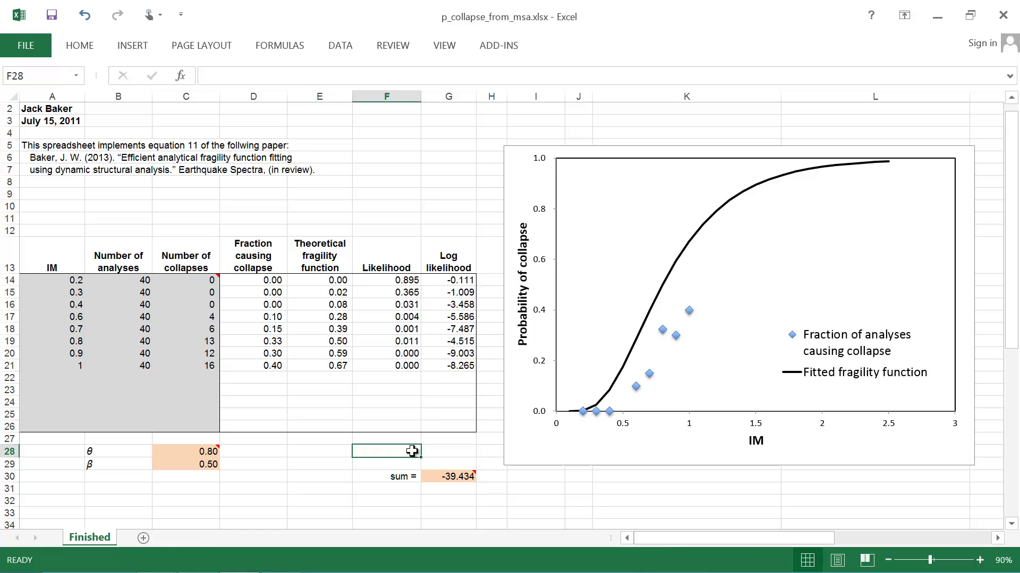
click(444, 477)
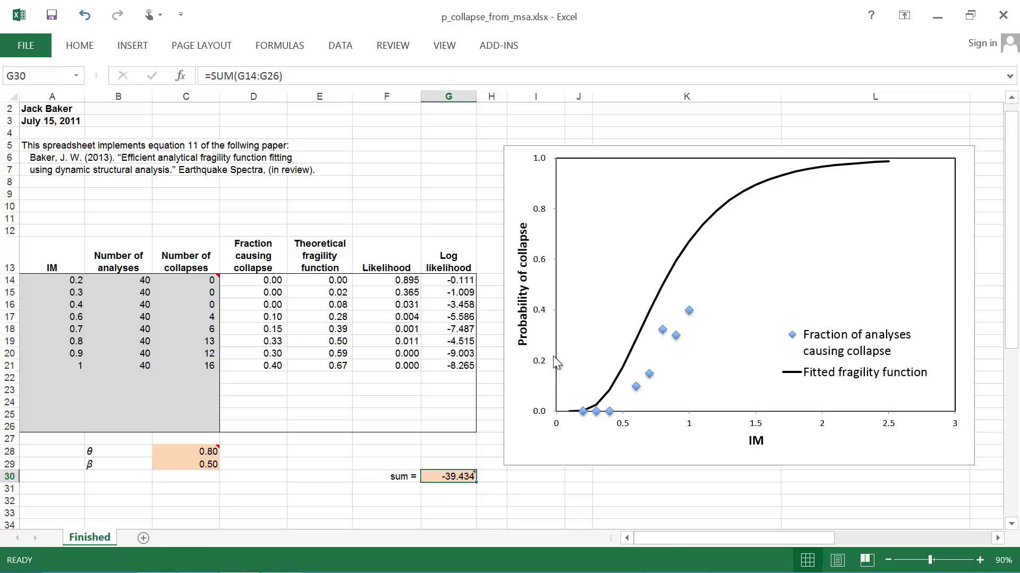
click(195, 452)
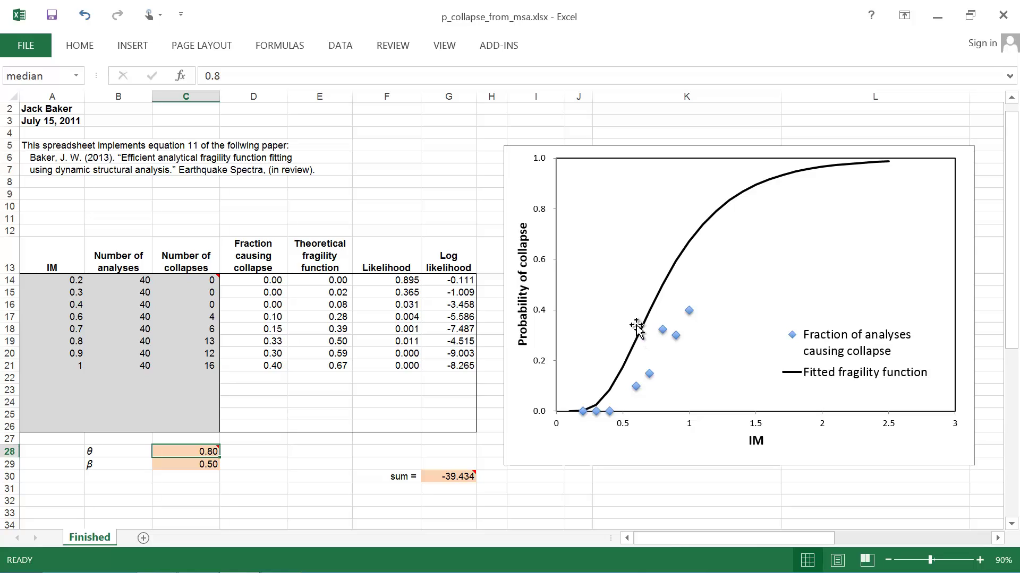
Step: Set θ in C28 to 1 and compare the likelihoods in F20:F21 with the fitted curve
text(1)
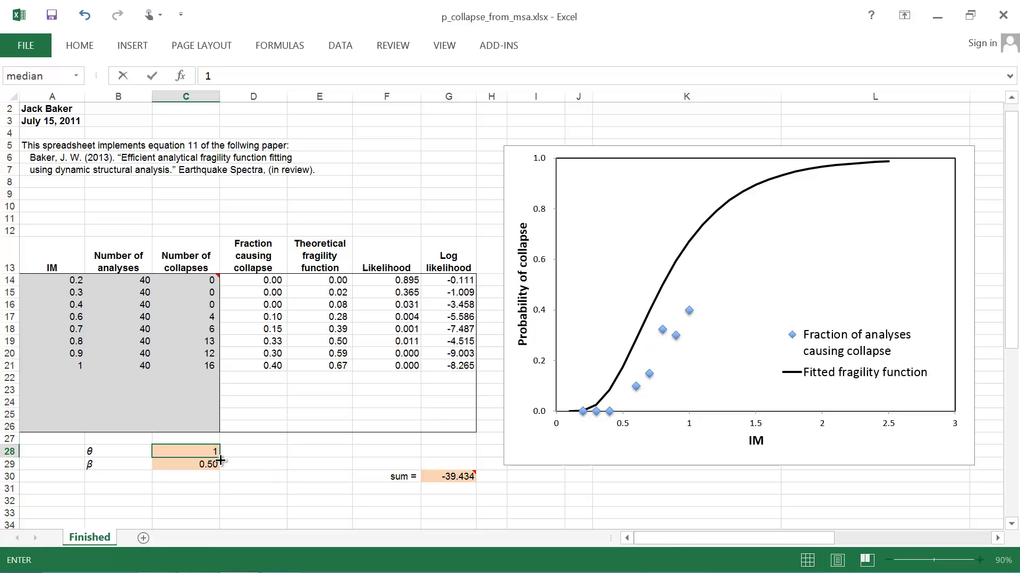
key(Return)
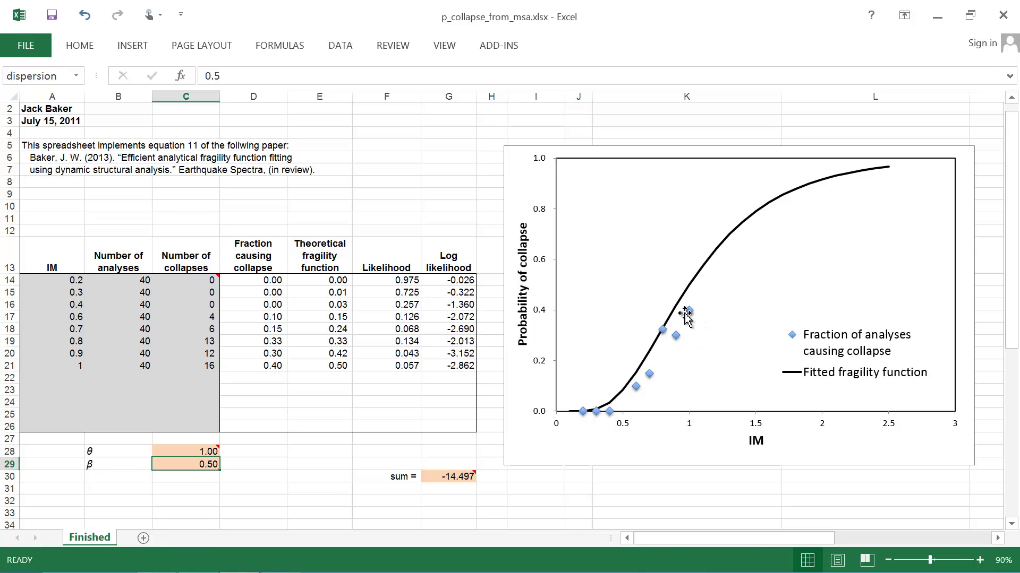
drag(400, 366, 405, 354)
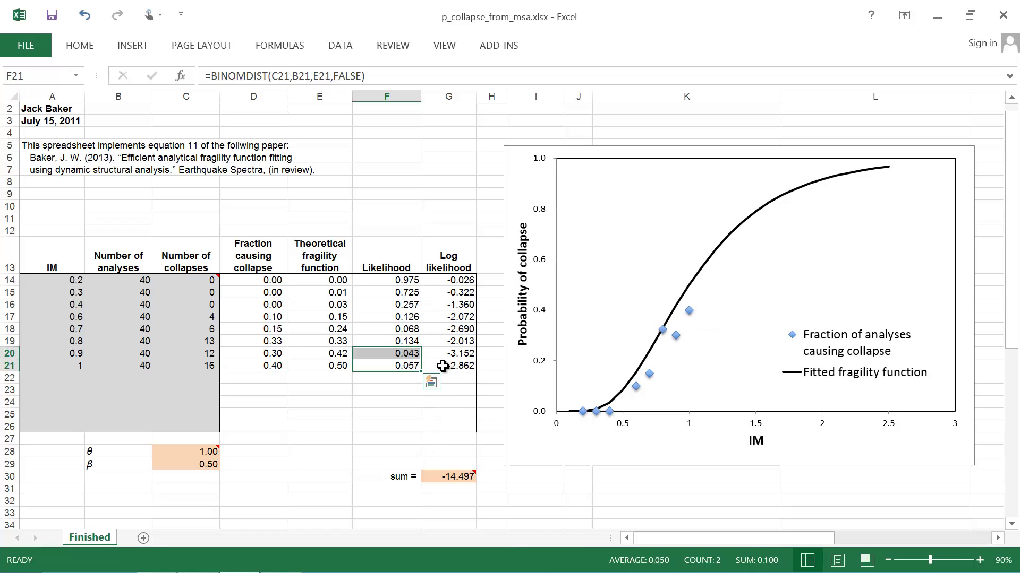
Step: Set θ in C28 to 1.1 and compare the likelihoods in F20:F21 again
click(203, 450)
double_click(204, 449)
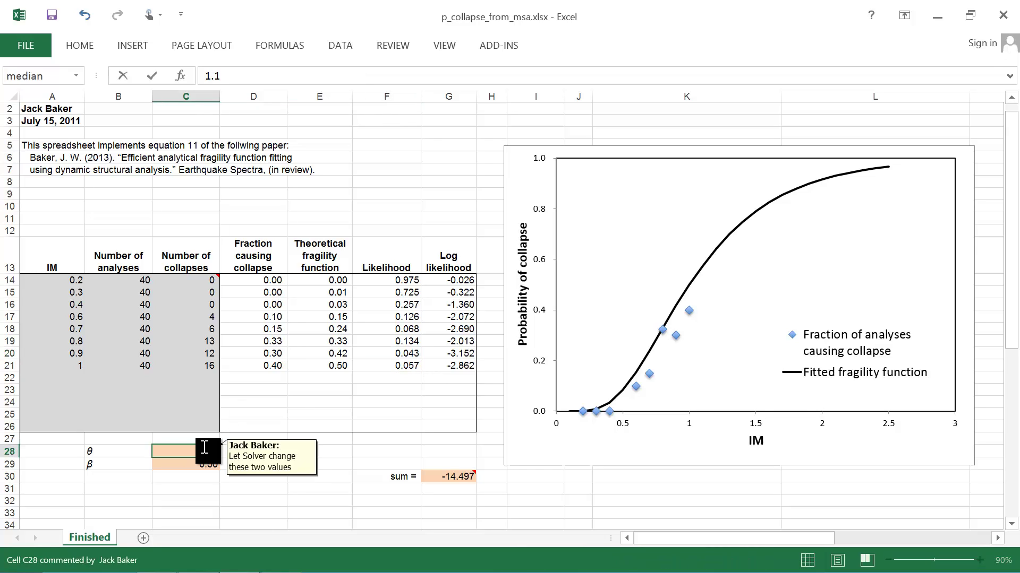
text(.1)
key(Return)
click(414, 355)
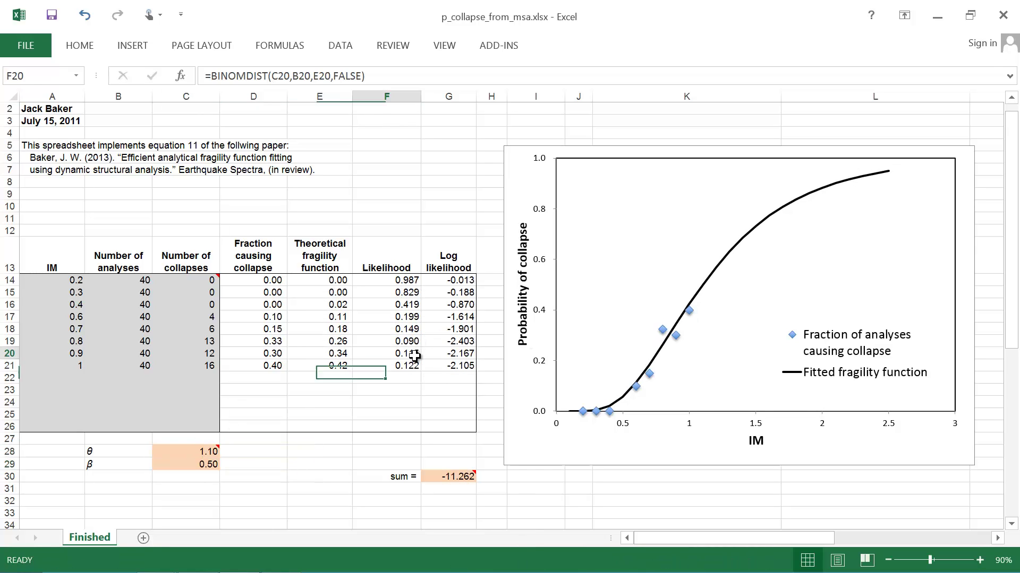
drag(414, 356, 407, 376)
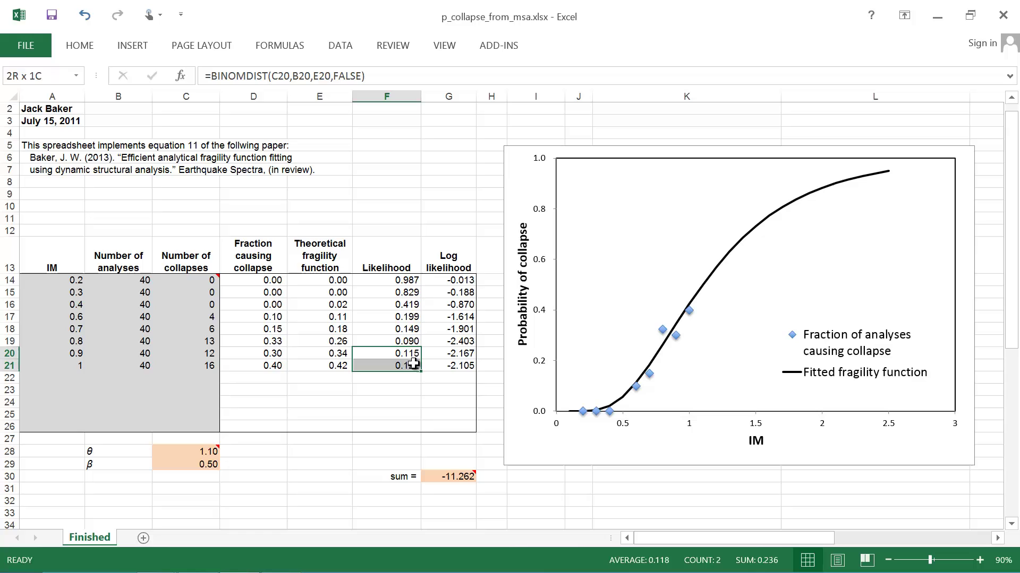
Step: Set θ in C28 to 0.8 and review the log likelihood sum
click(193, 450)
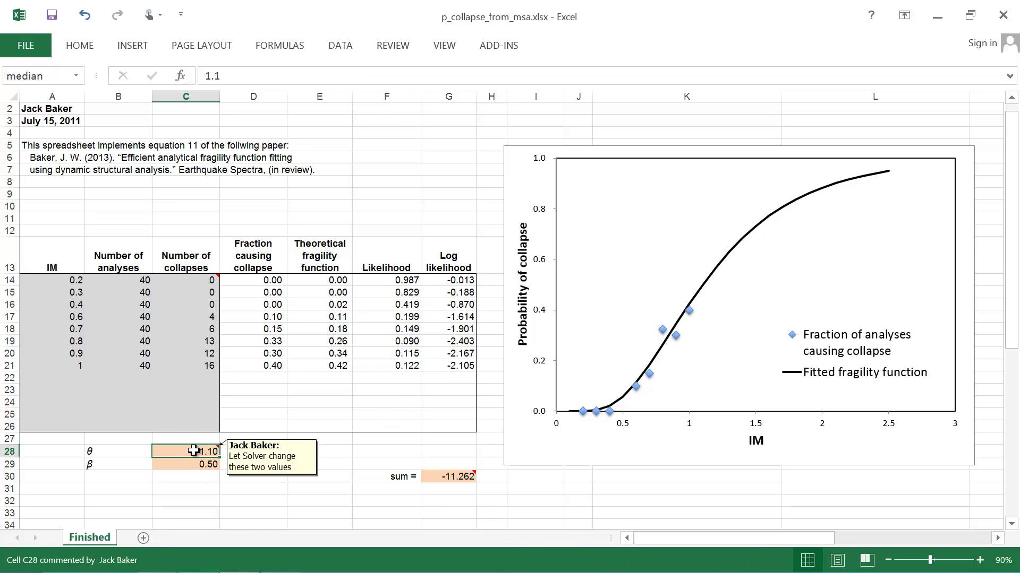
text(0.8)
key(Return)
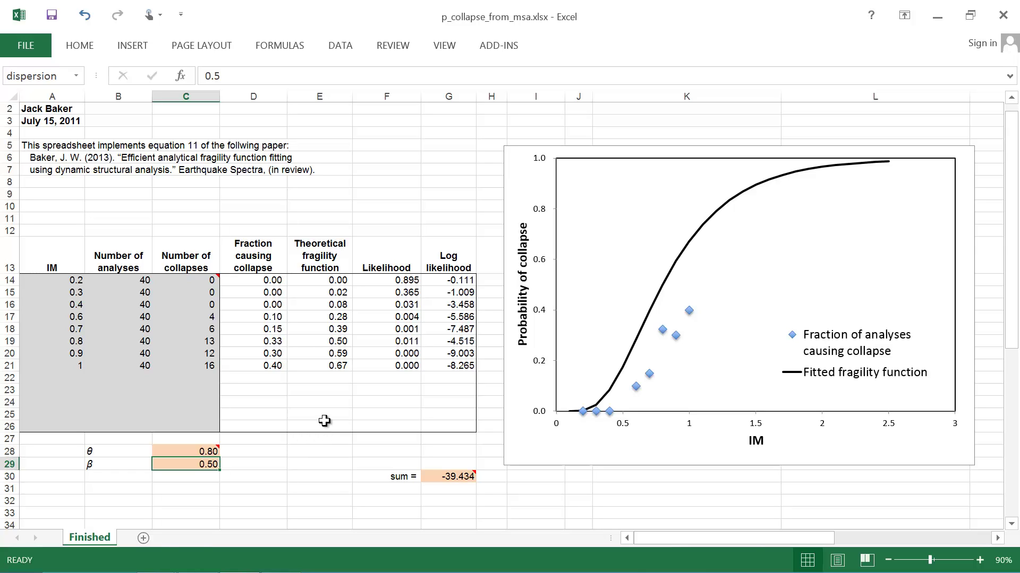
Step: Open the Solver parameters and move the dialog clear of the θ, β and sum cells and the chart's data points
click(339, 46)
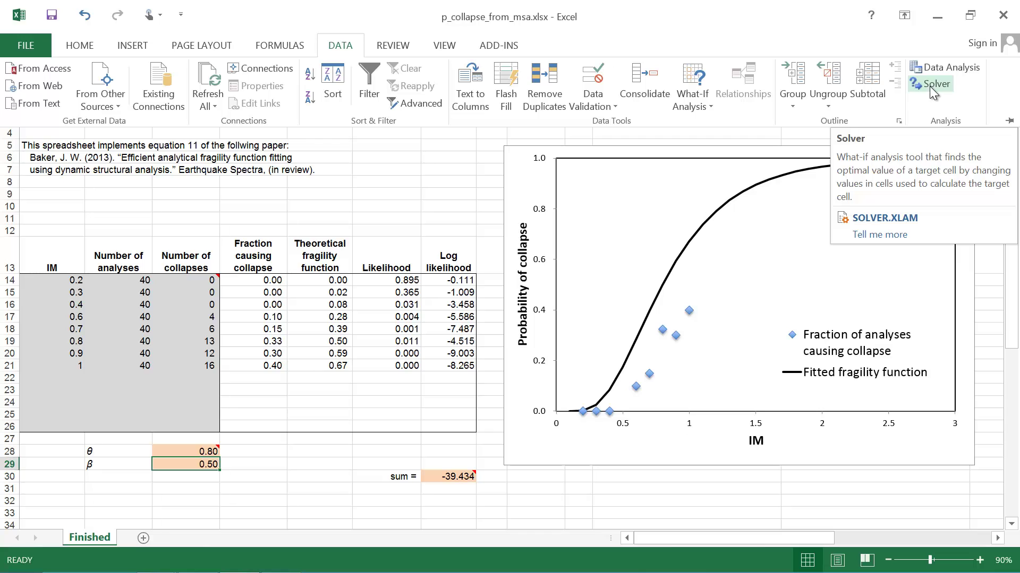
click(930, 86)
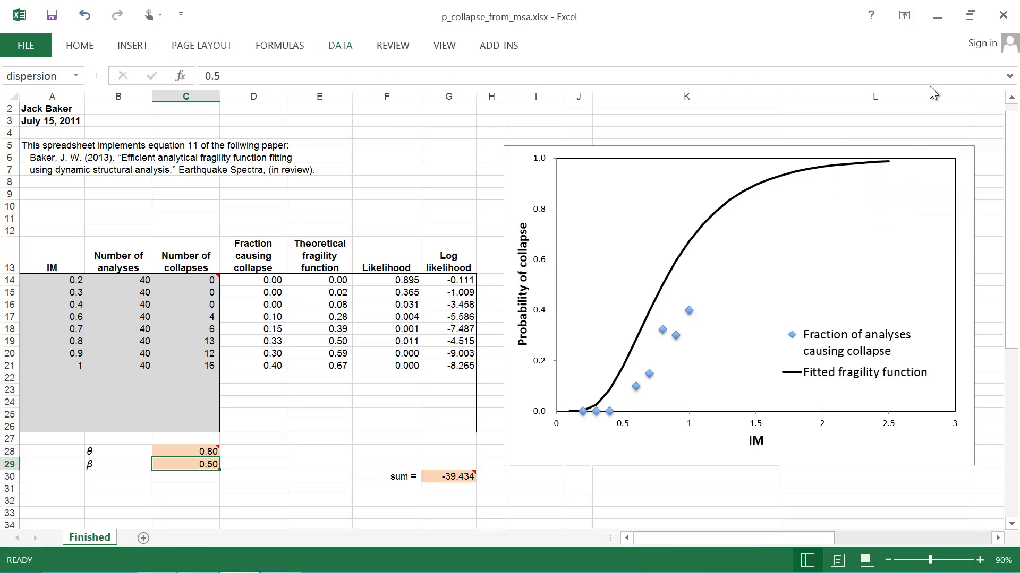
drag(778, 78, 636, 15)
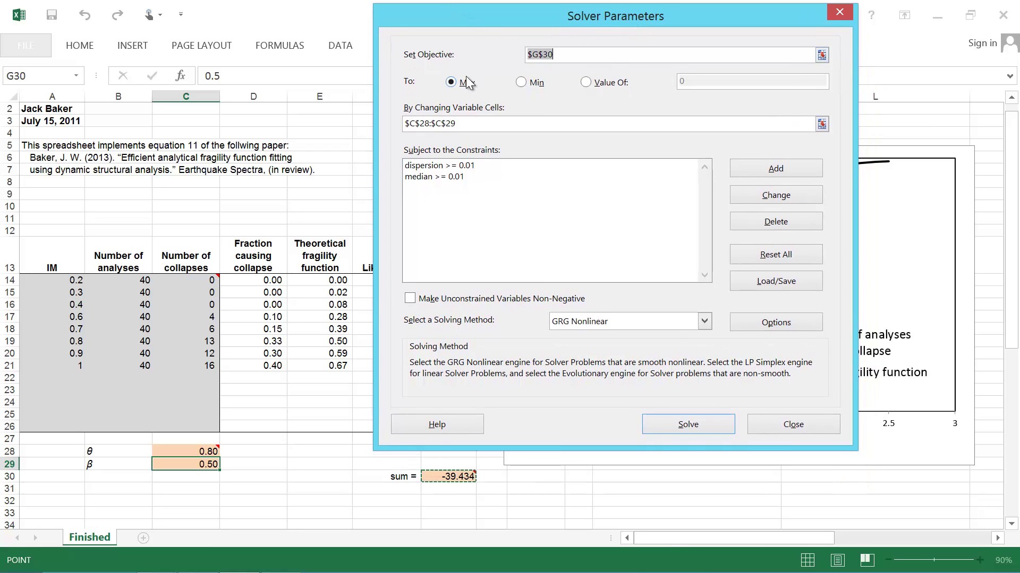
drag(534, 16, 285, 10)
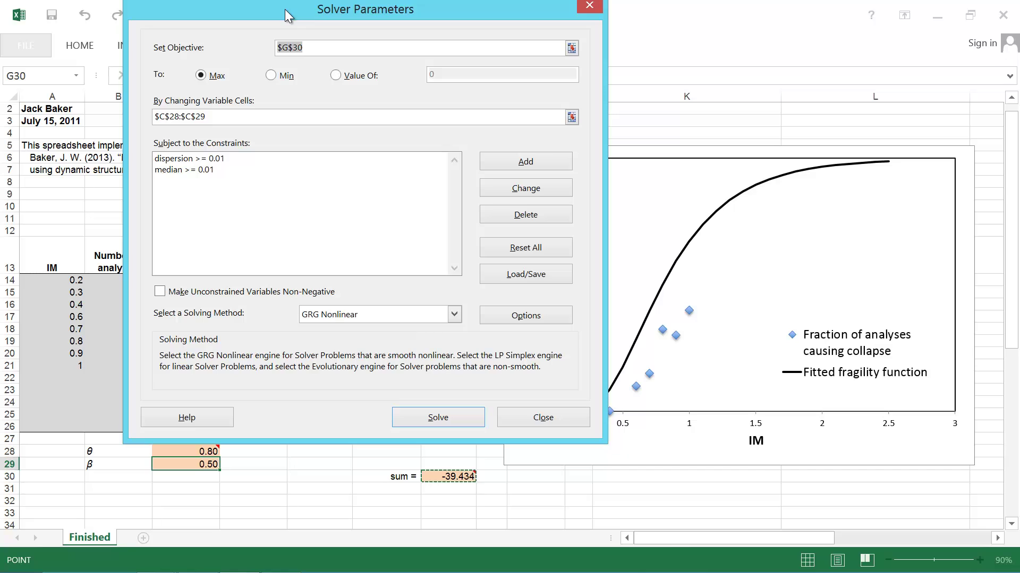
Step: Try to run Solver after picking G30 again as the objective cell
click(316, 52)
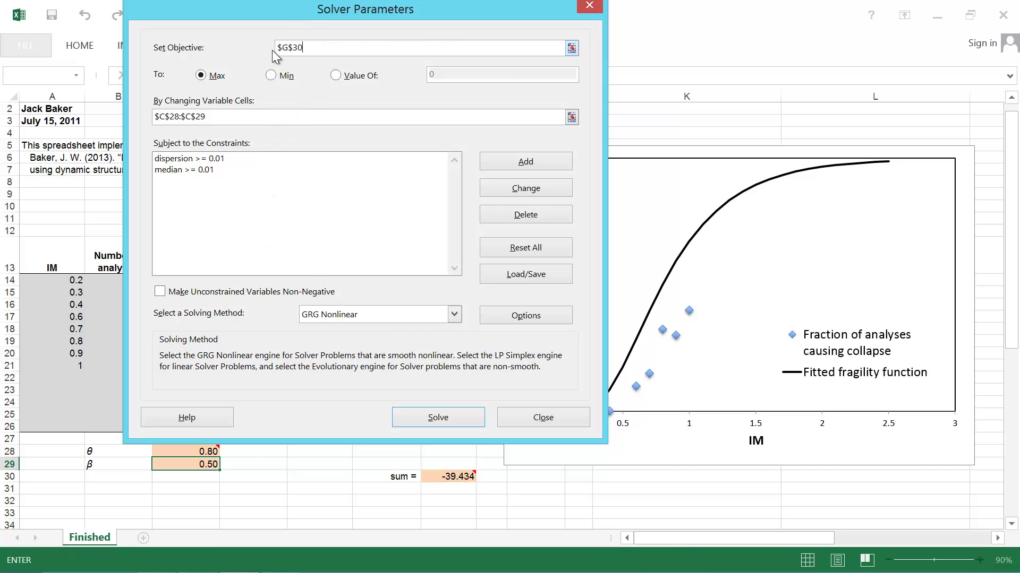
click(460, 478)
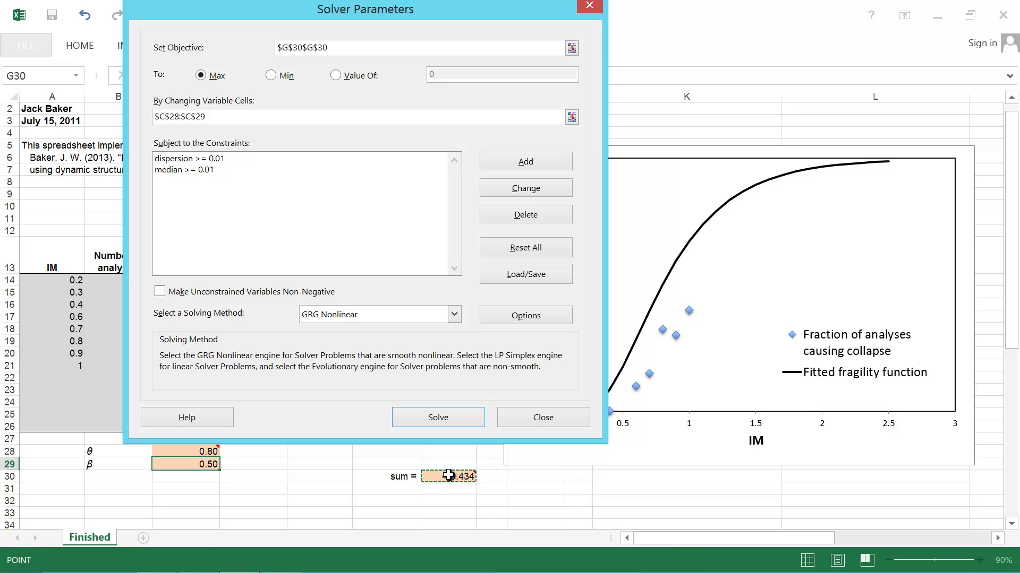
key(Return)
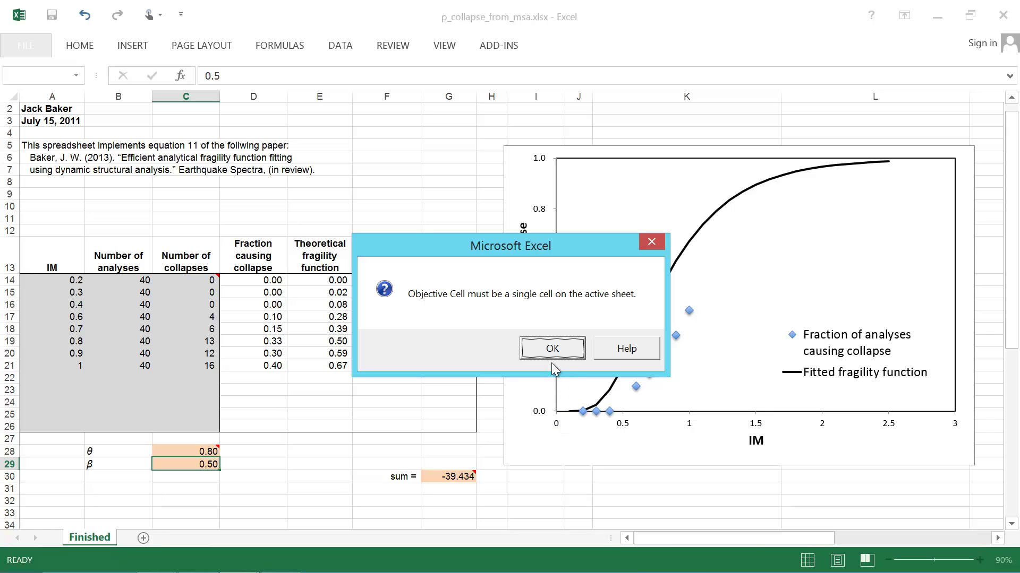
click(551, 359)
click(569, 352)
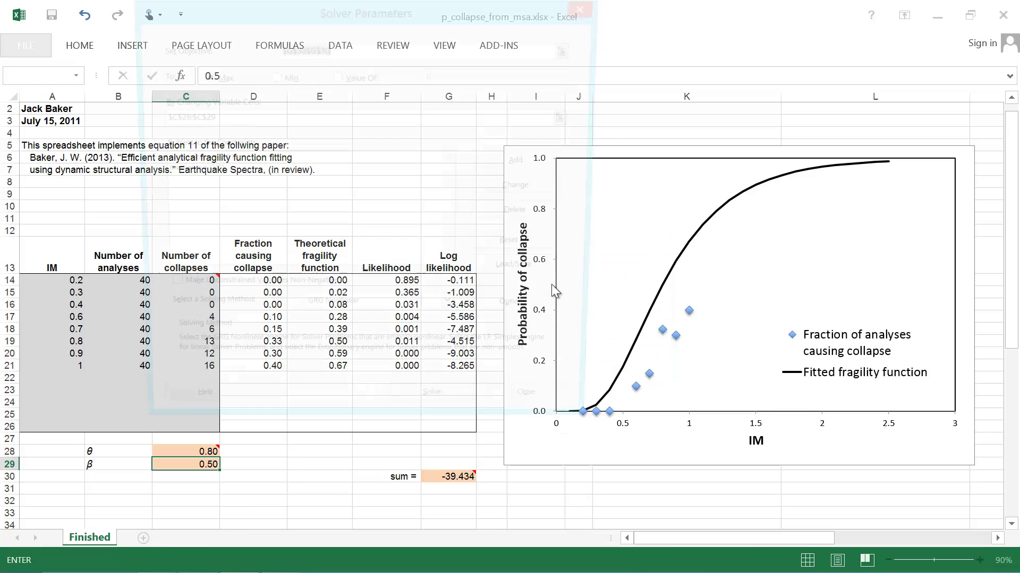
Step: Correct the Solver objective to $G$30, keep it set to Max, and check the variable cells $C$28:$C$29
click(365, 48)
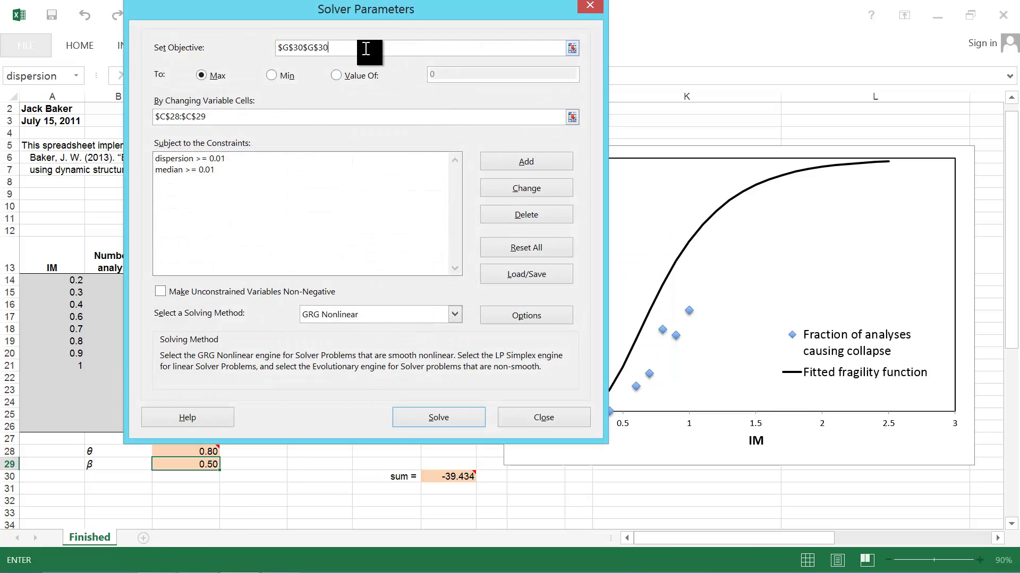
key(BackSpace)
click(202, 76)
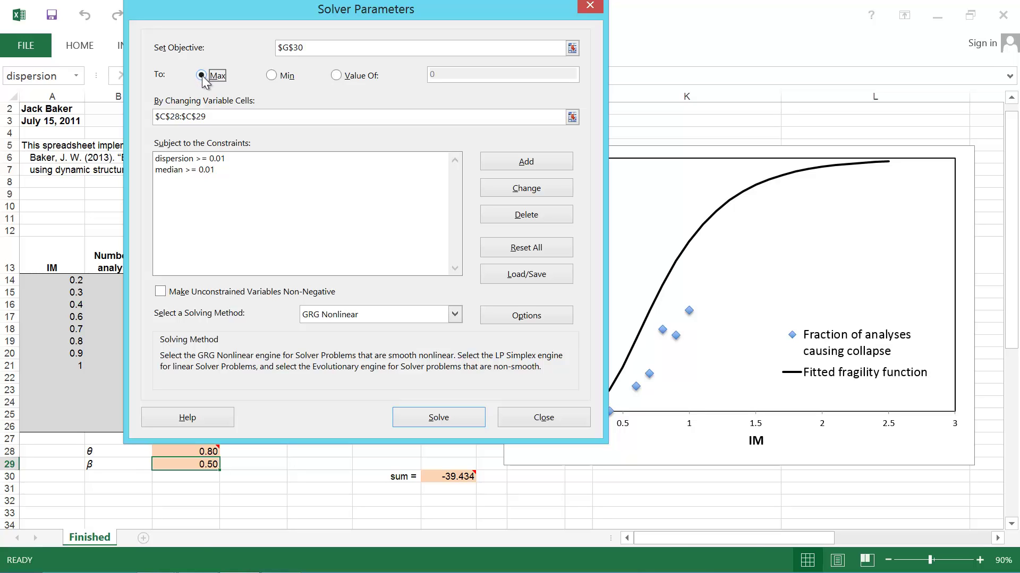
click(202, 113)
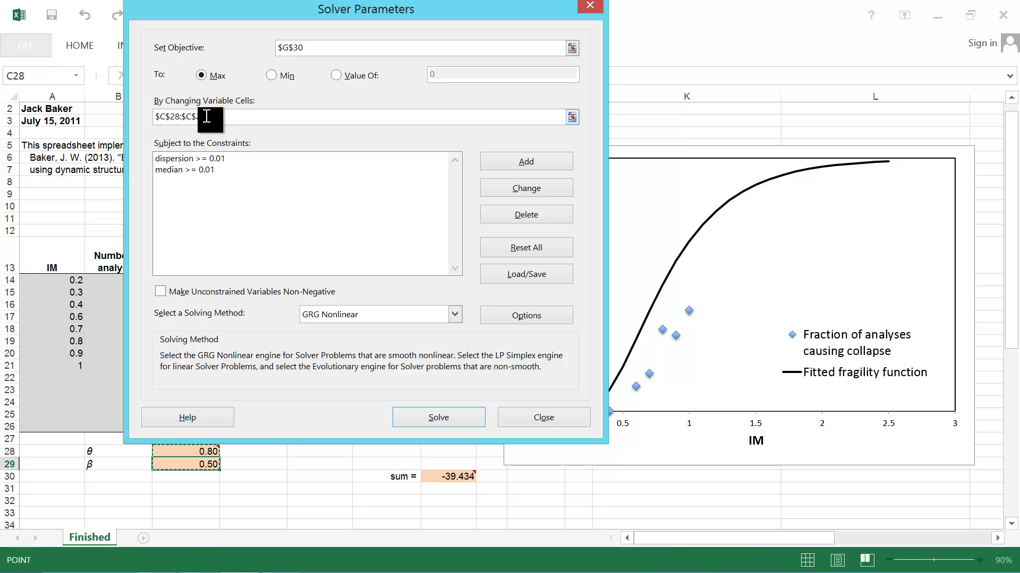
Step: Review the Solver constraints on dispersion and median, solve with GRG Nonlinear, and keep the Solver solution
drag(269, 11, 635, 24)
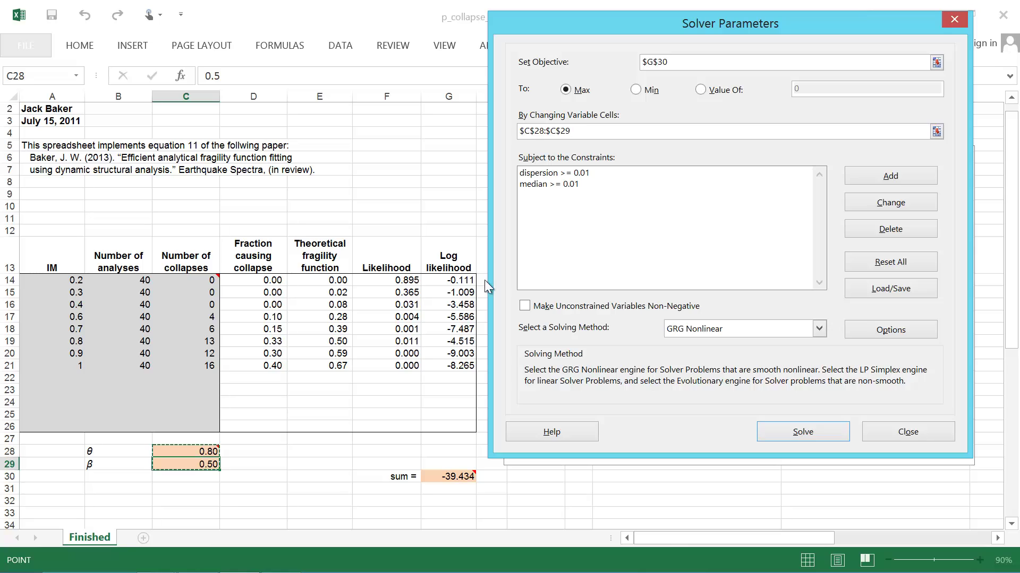
click(603, 172)
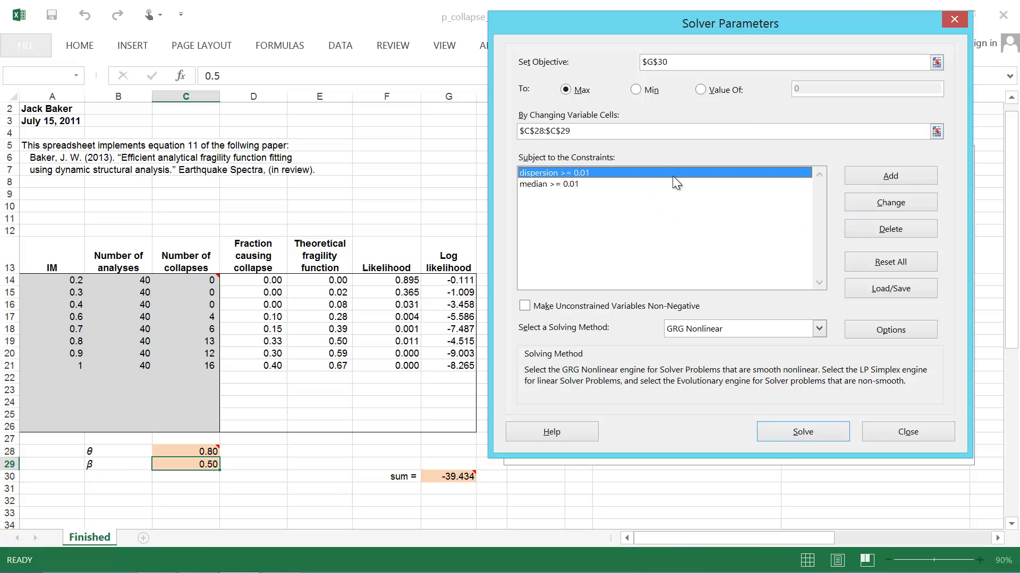
click(841, 432)
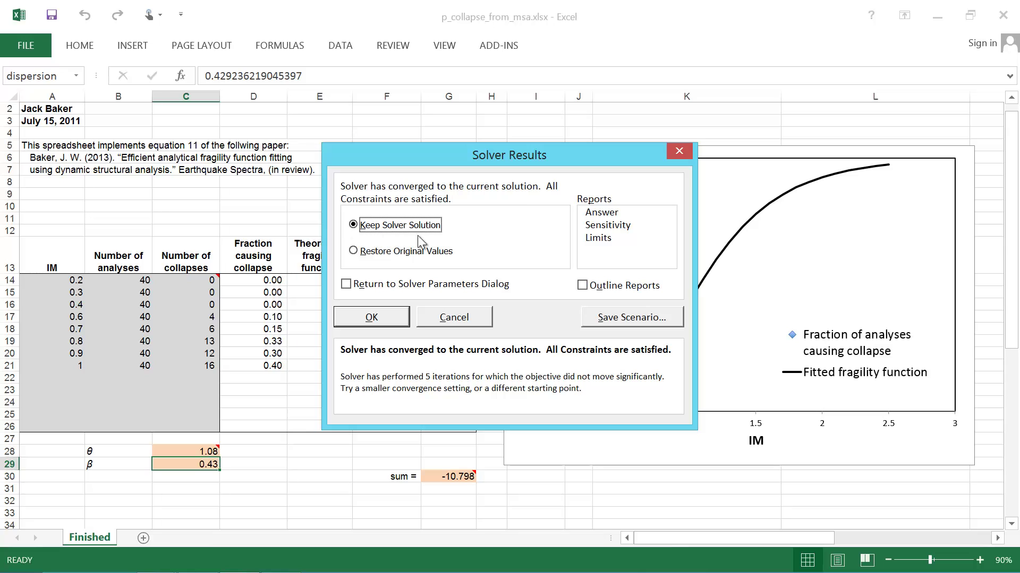
click(373, 322)
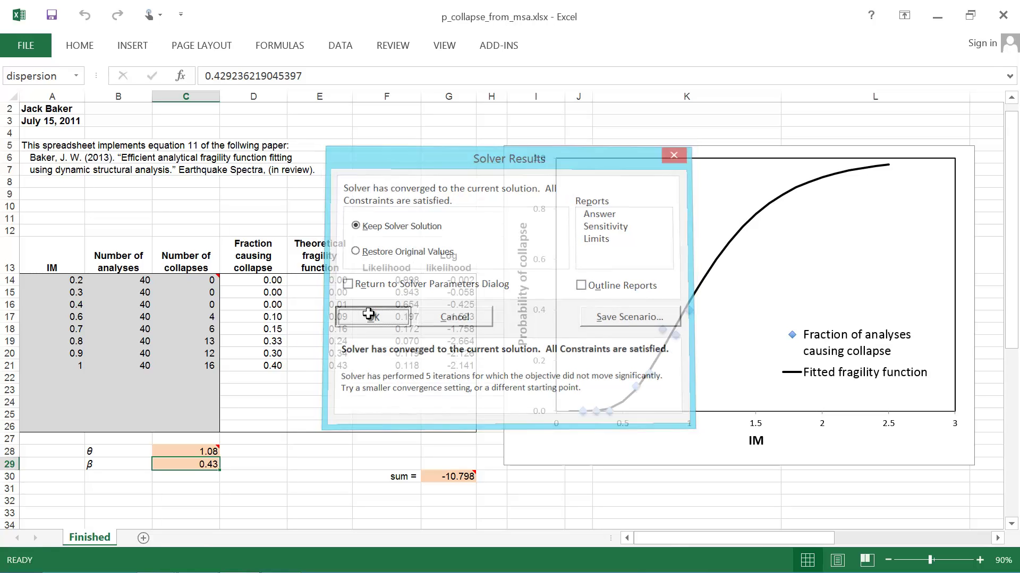
Step: Review the optimized θ and β in C28:C29 and the likelihoods in F14:F21 against the fitted curve
mouse_move(167, 453)
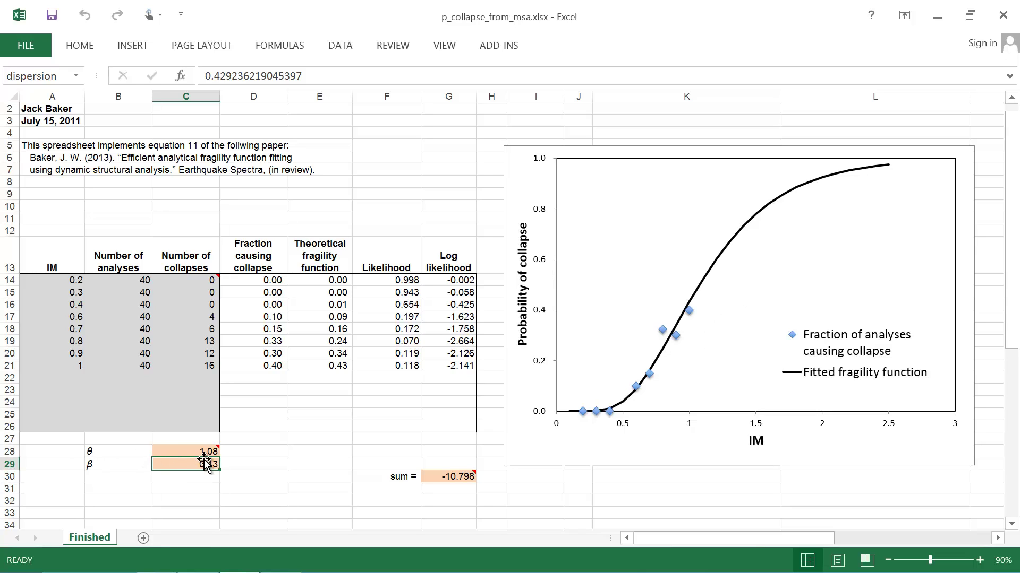
drag(409, 280, 406, 369)
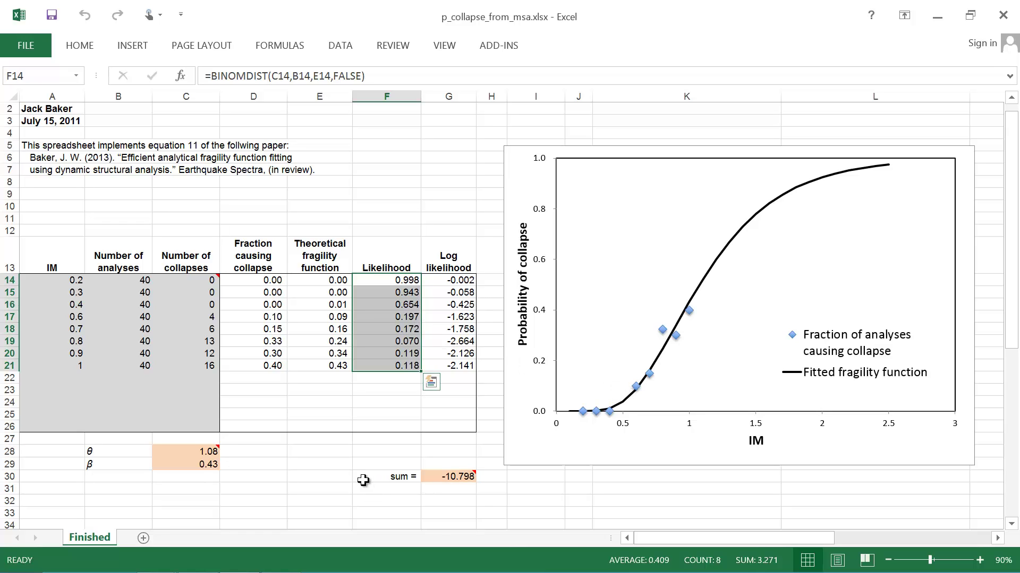
click(355, 462)
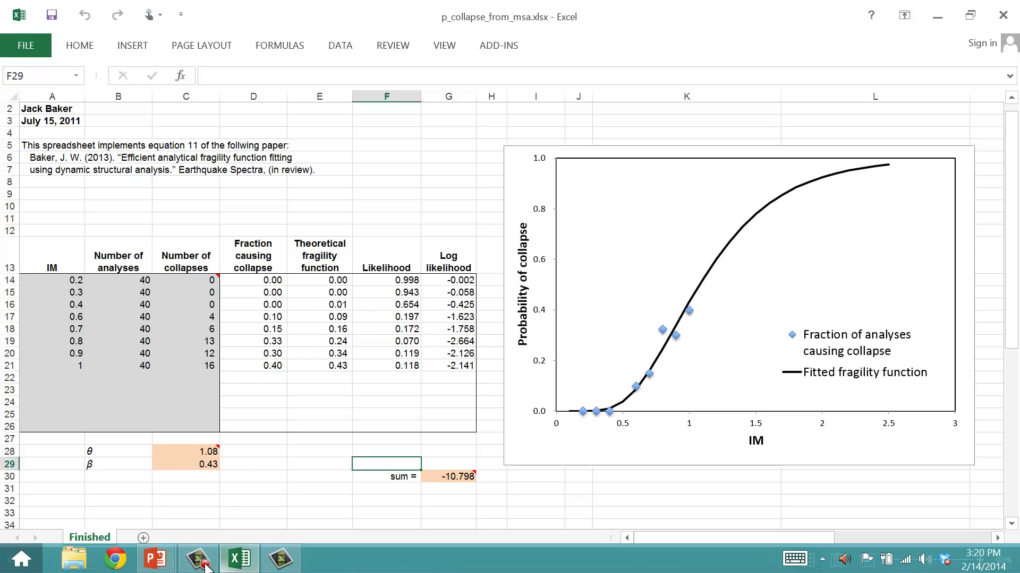
Step: Switch to the running PowerPoint slide show with the max likelihood fitting procedure slide
mouse_move(155, 559)
click(231, 483)
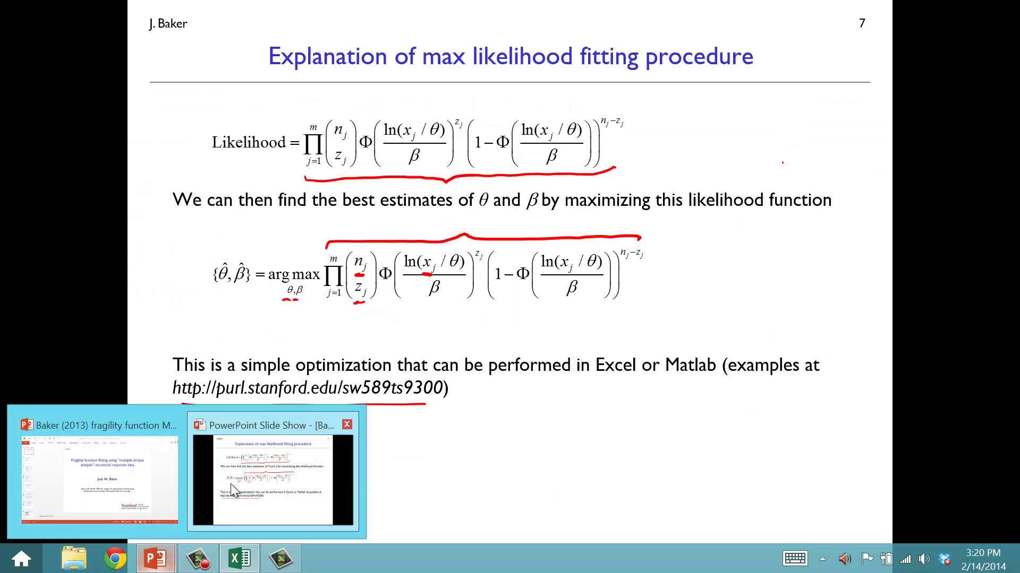